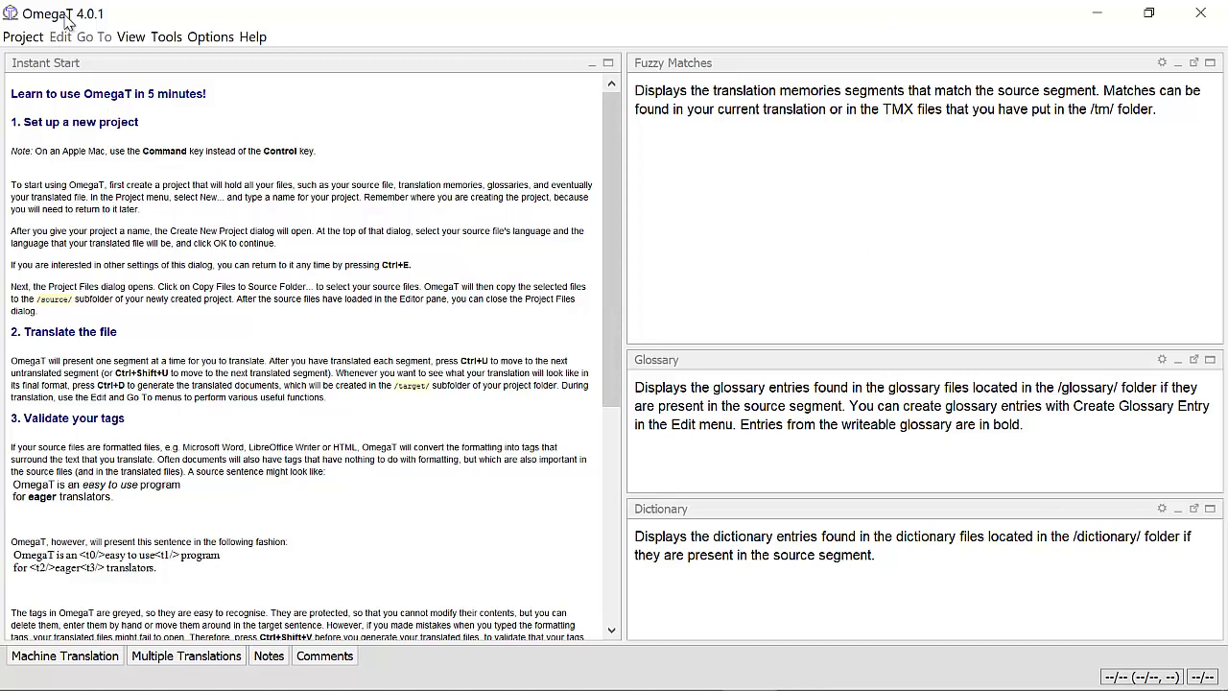
Open the File Filters settings and review the filename patterns and encodings of the Text filter.
{"action": "left_click", "coordinate": [215, 40]}
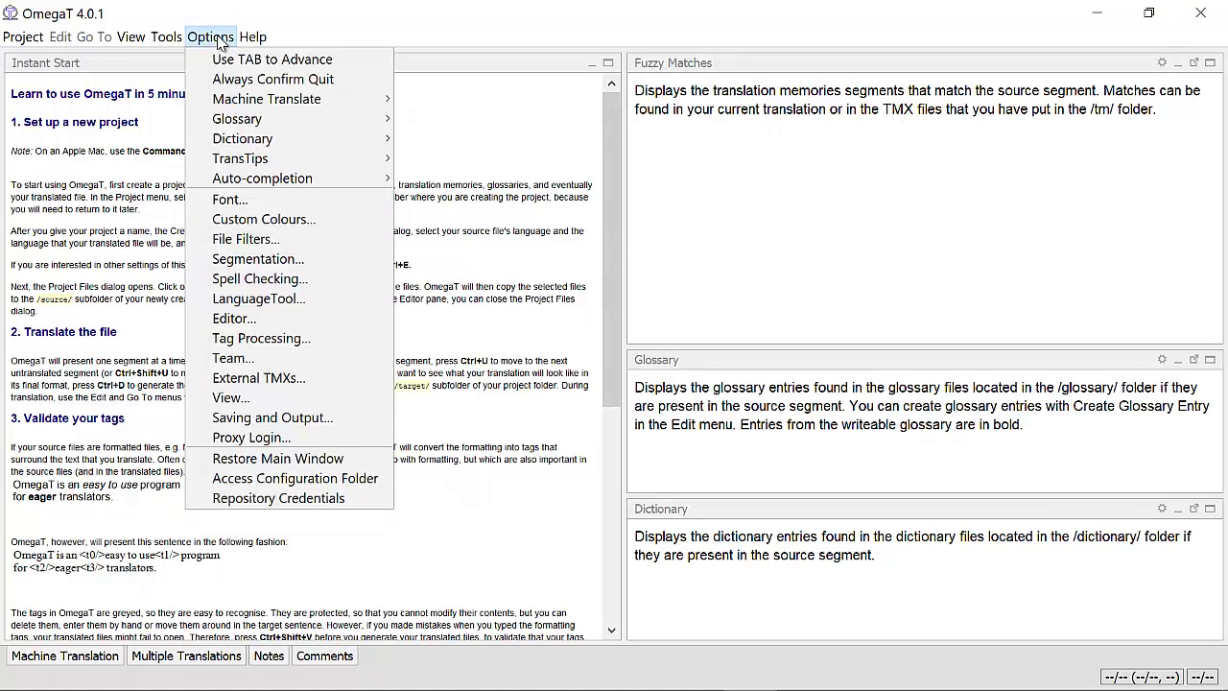
{"action": "left_click", "coordinate": [242, 239]}
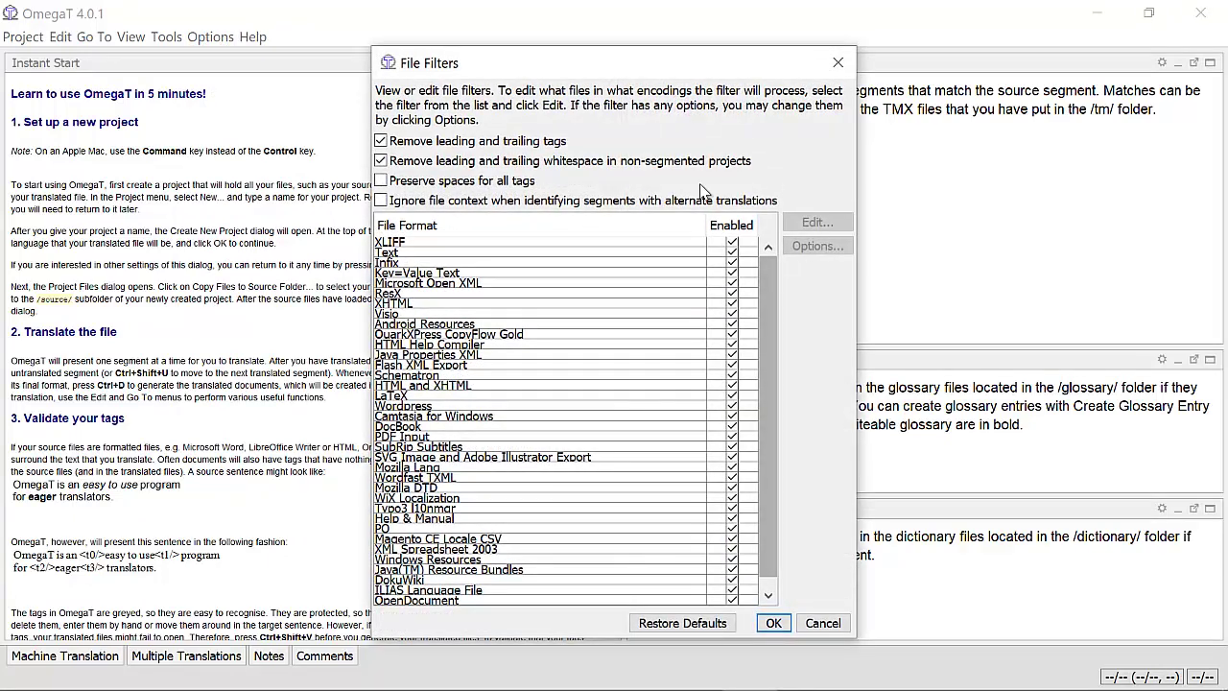
{"action": "left_click", "coordinate": [399, 255]}
{"action": "left_click", "coordinate": [817, 222]}
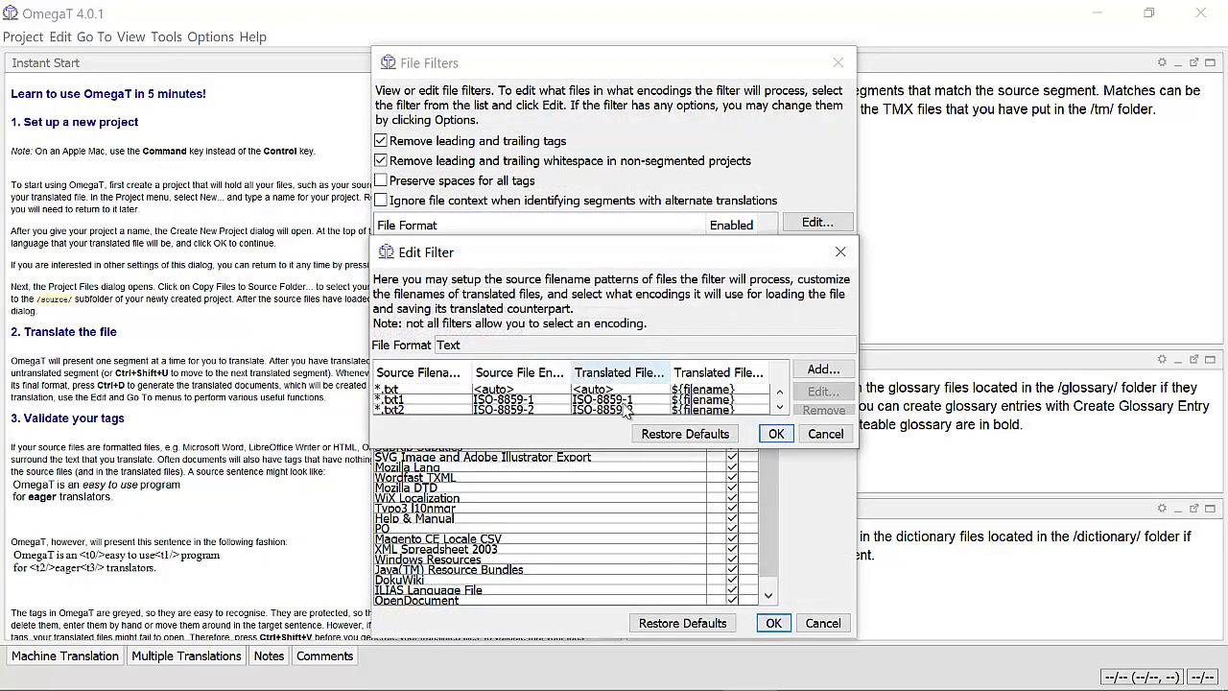
{"action": "left_click", "coordinate": [780, 409]}
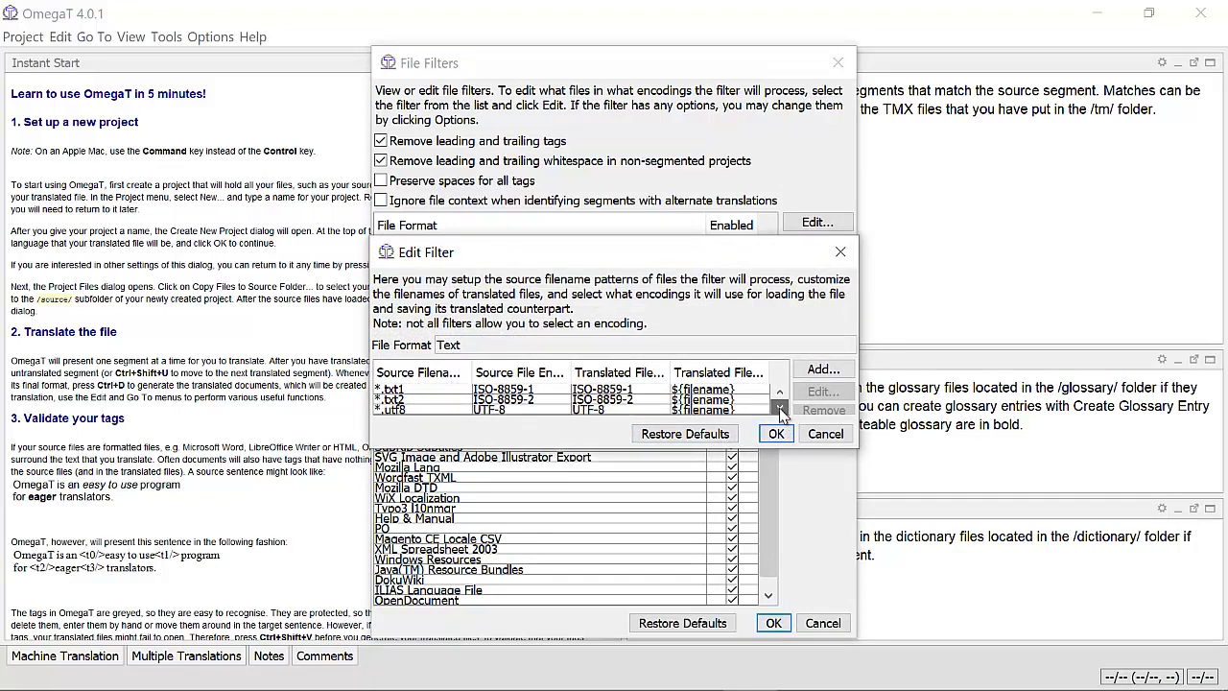
{"action": "left_click", "coordinate": [779, 392]}
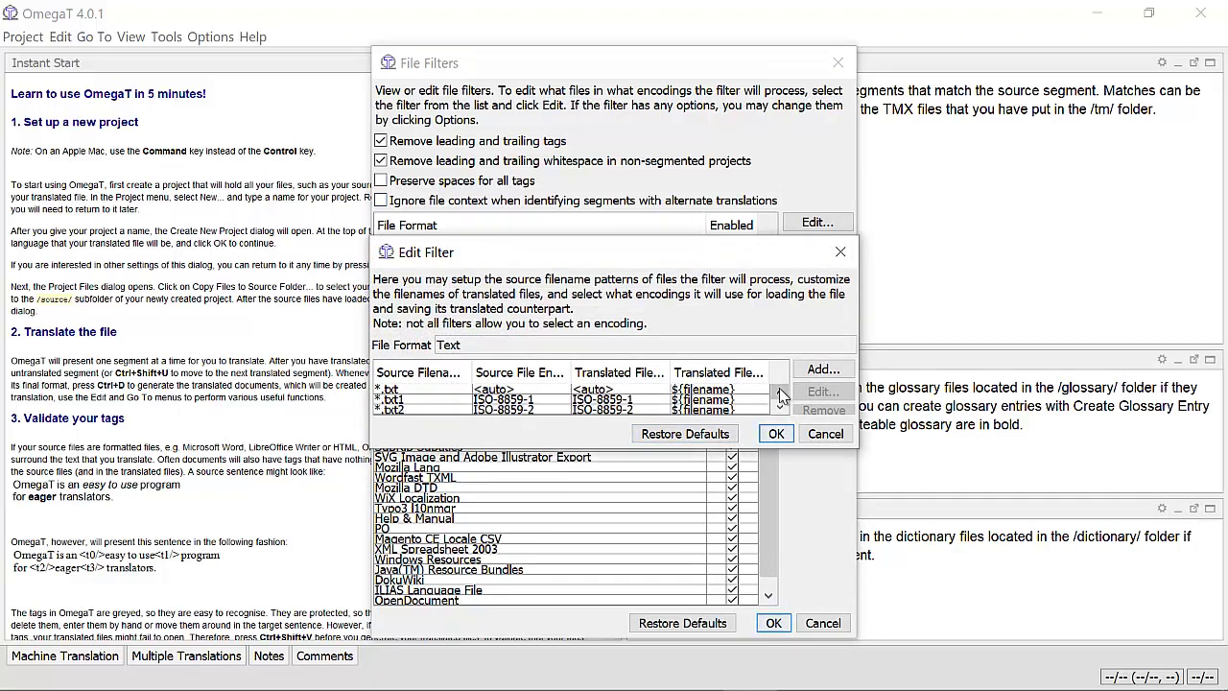
{"action": "left_click", "coordinate": [841, 251]}
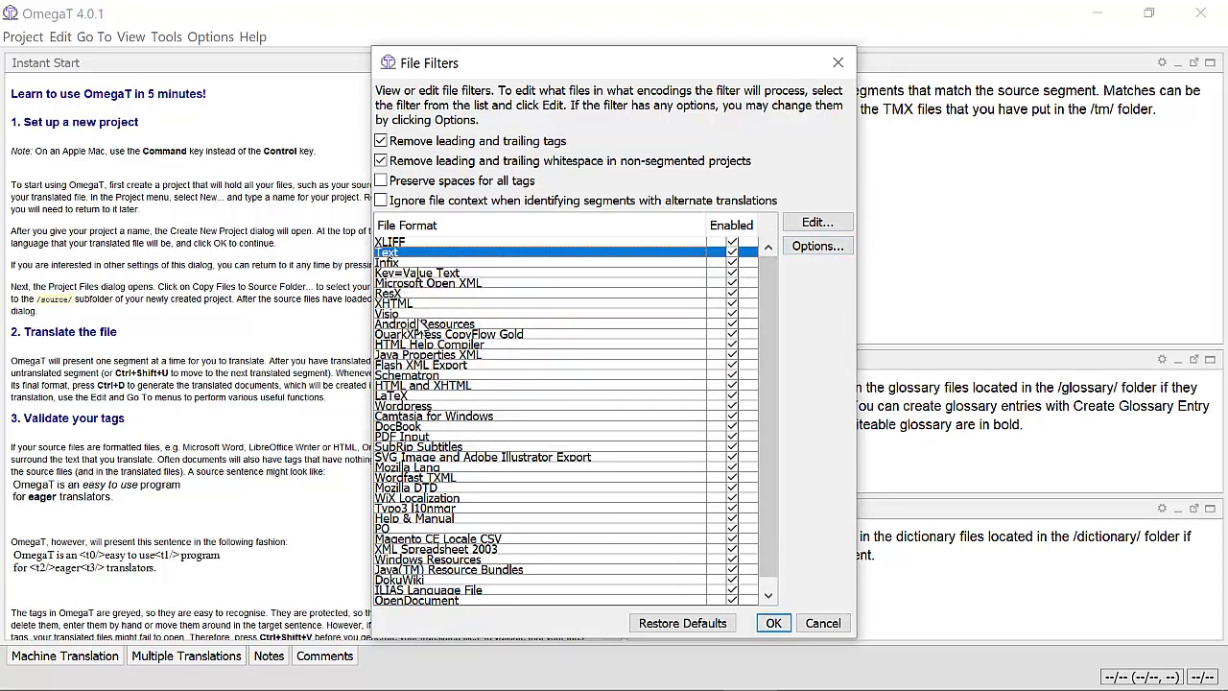
Look over the Microsoft Open XML and DocBook entries in the file format list and close the filter settings.
{"action": "left_click", "coordinate": [473, 285]}
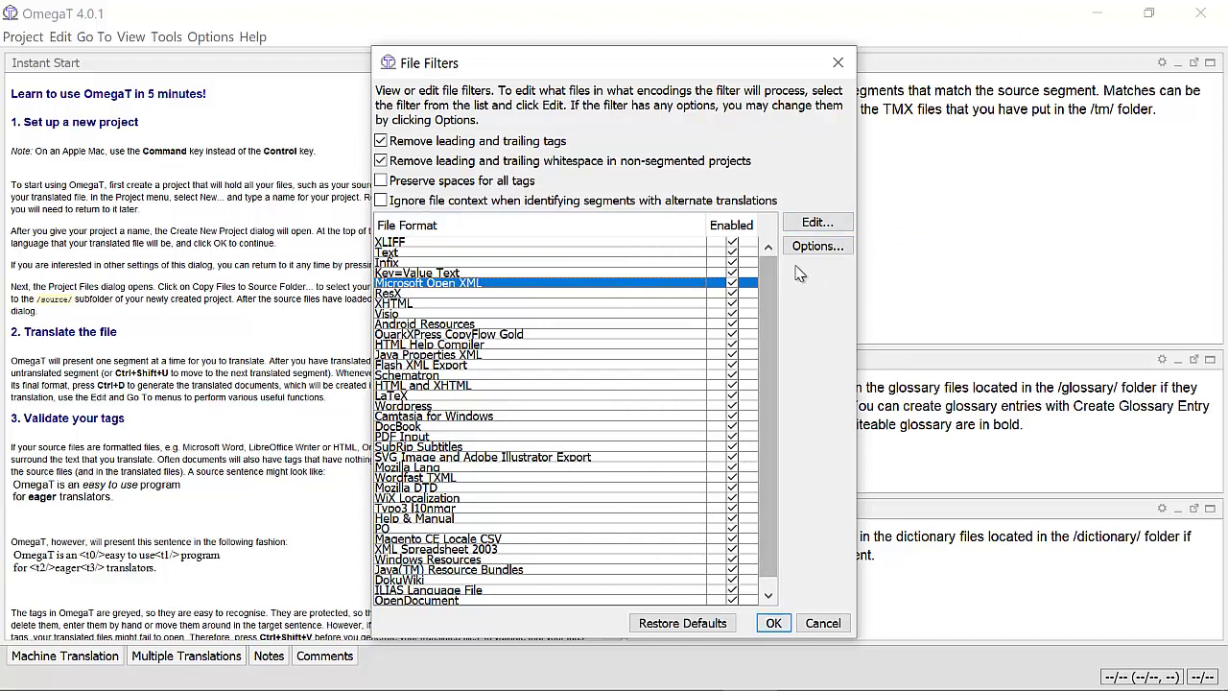
{"action": "scroll", "coordinate": [768, 303], "scroll_direction": "down", "scroll_amount": 1}
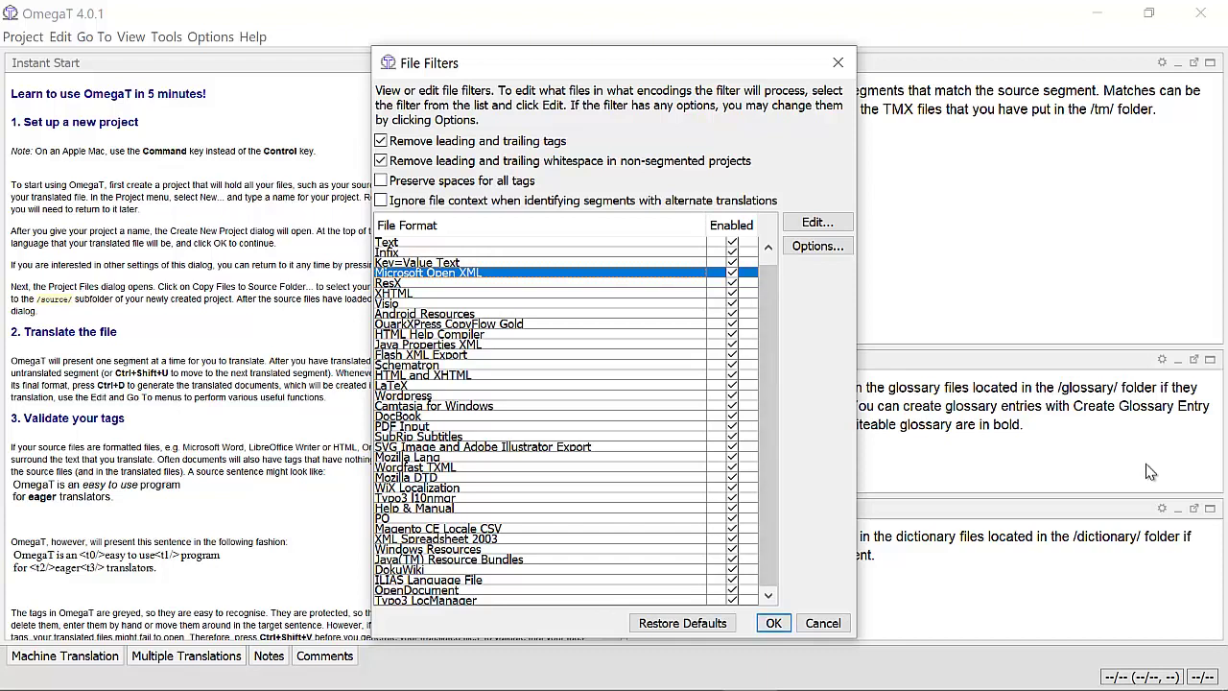
{"action": "left_click", "coordinate": [413, 416]}
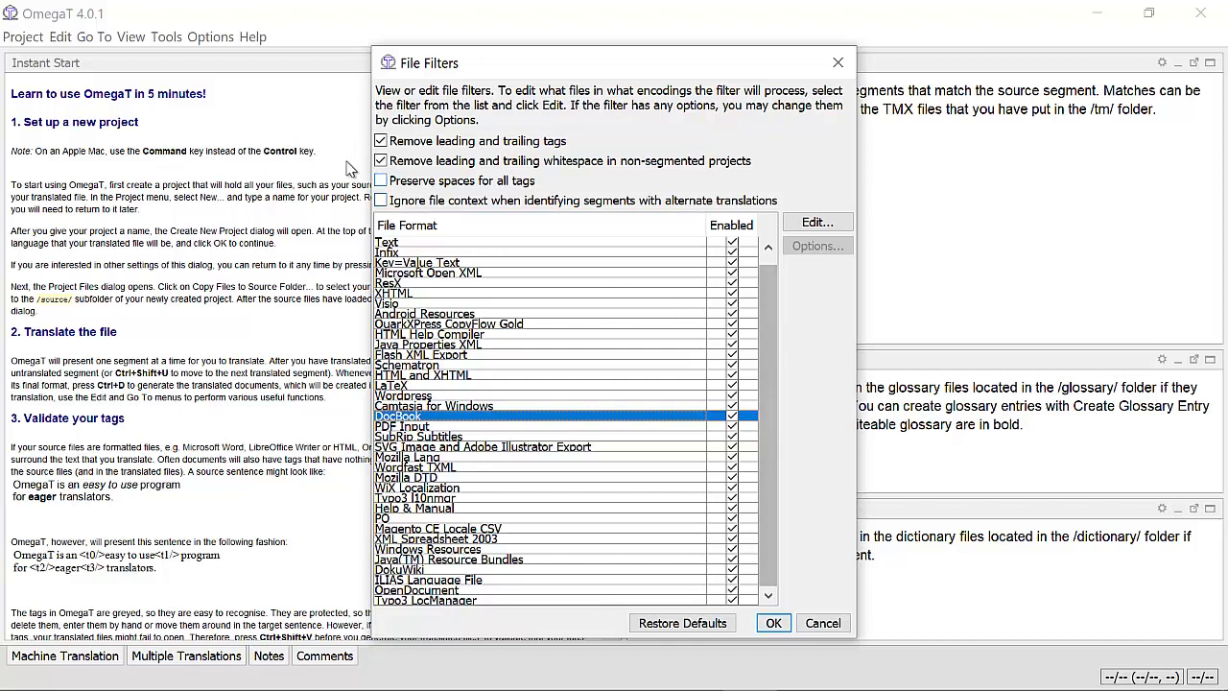
{"action": "left_click", "coordinate": [839, 64]}
Switch to Rainbow, open its Filter Configurations and widen the window.
{"action": "mouse_move", "coordinate": [751, 679]}
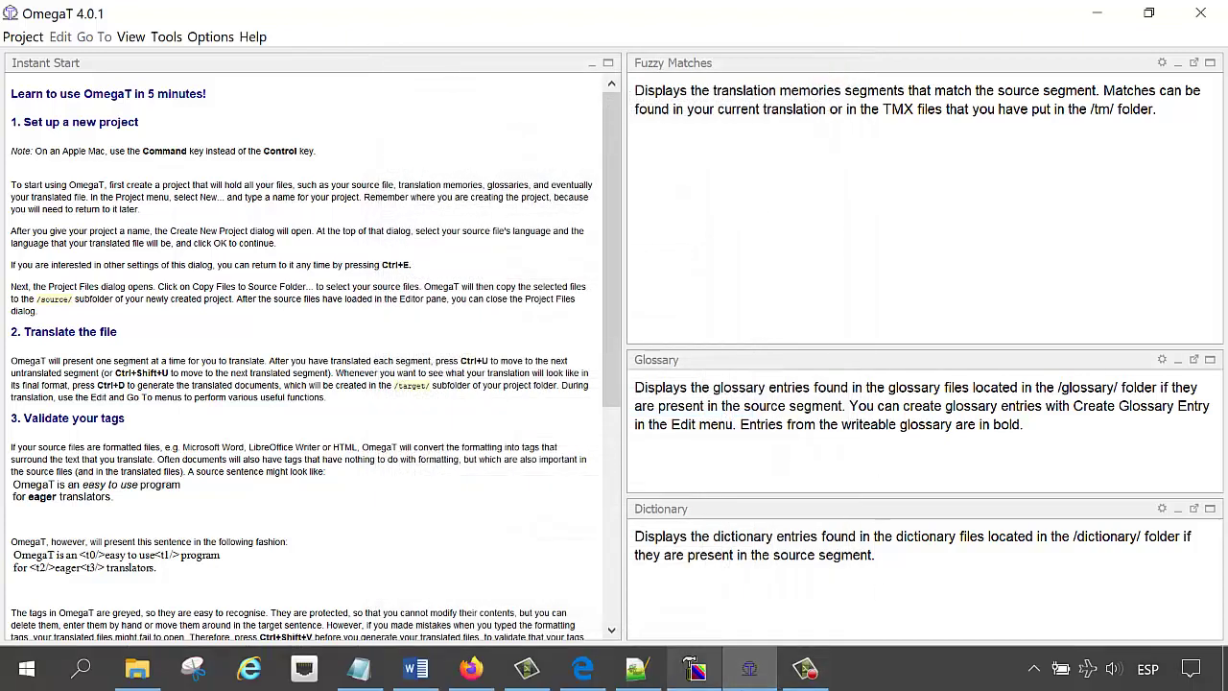
{"action": "left_click", "coordinate": [697, 669]}
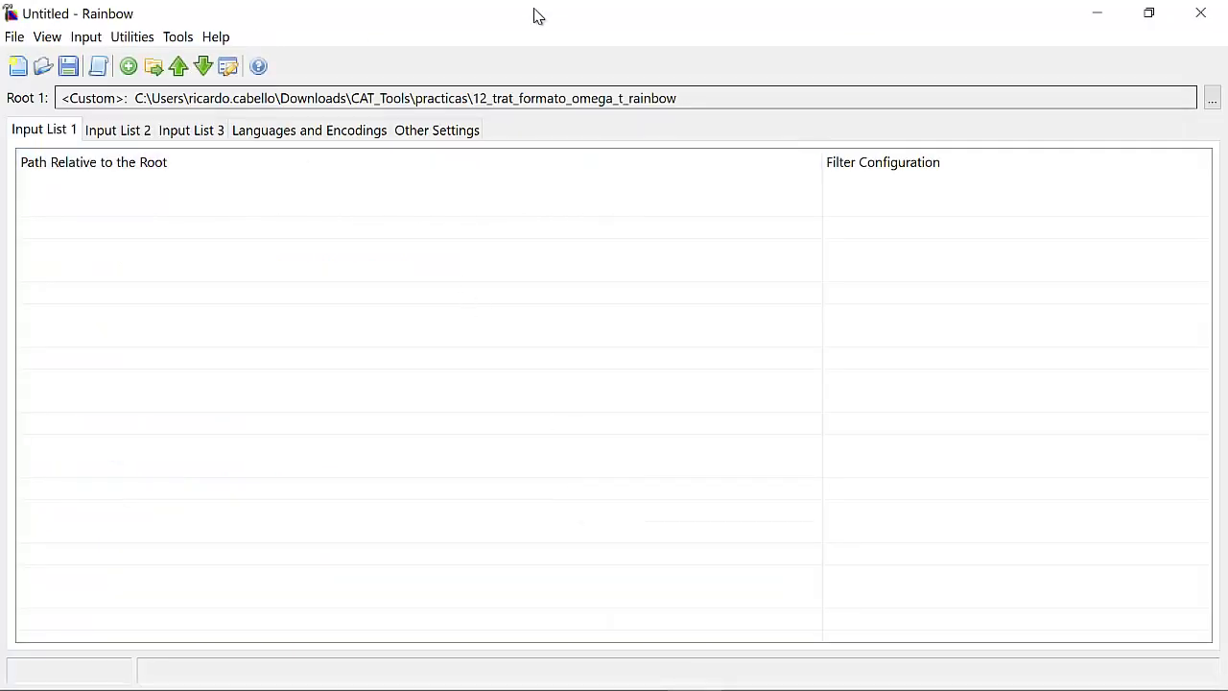
{"action": "left_click", "coordinate": [177, 38]}
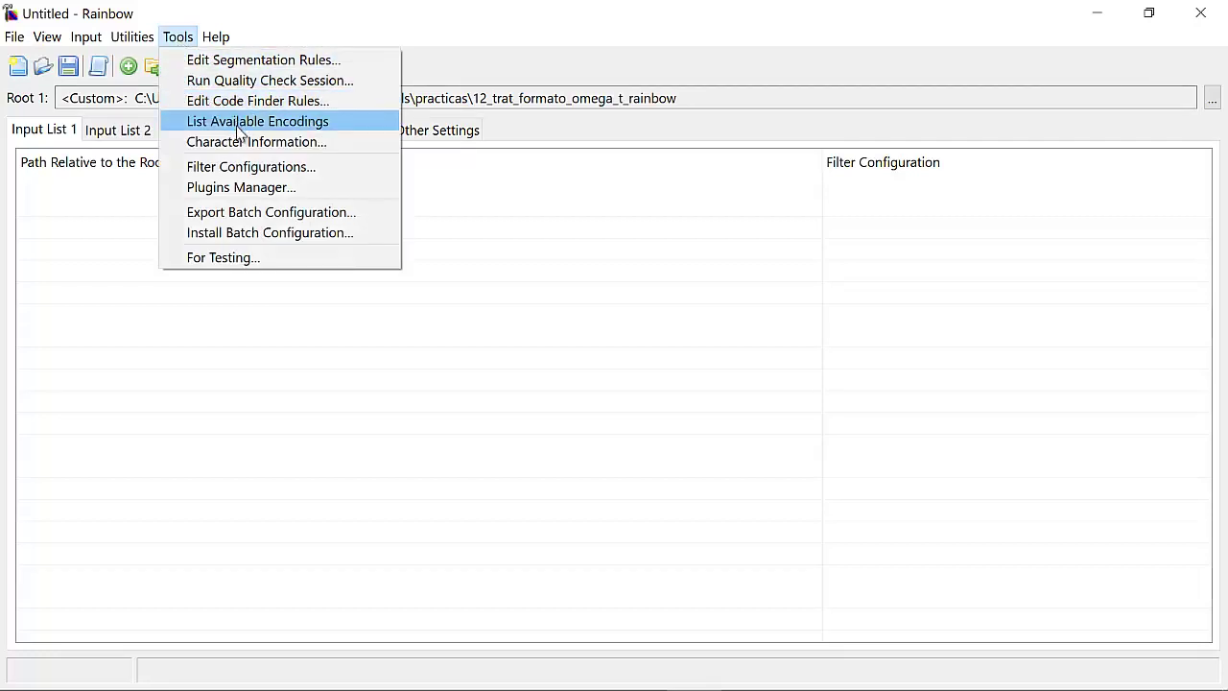
{"action": "left_click", "coordinate": [247, 169]}
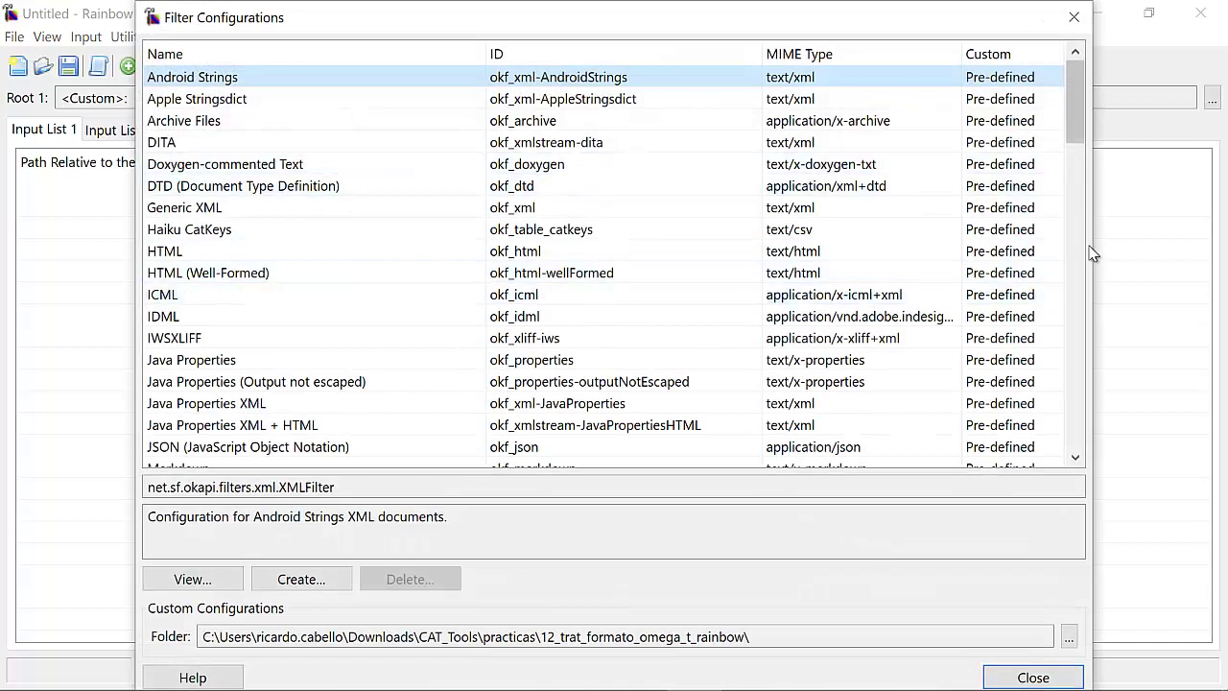
{"action": "left_click_drag", "start_coordinate": [1093, 247], "coordinate": [1181, 246]}
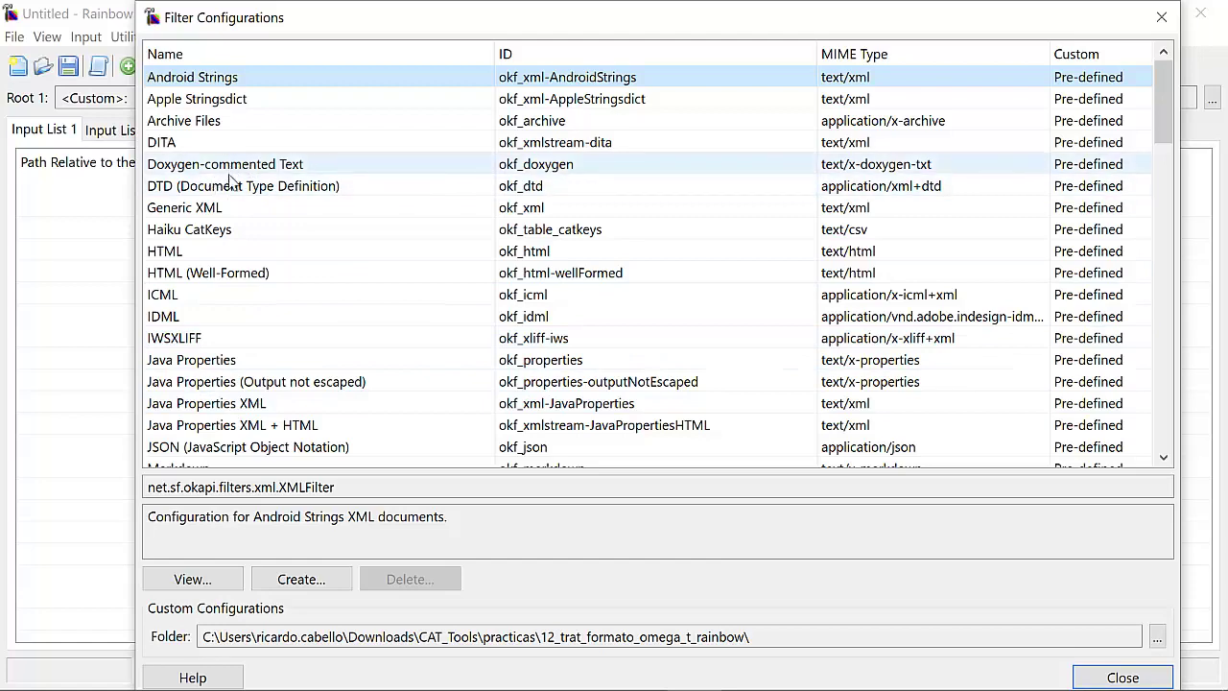
Look through the full list of predefined filter configurations down to YAML and close it.
{"action": "scroll", "coordinate": [235, 206], "scroll_direction": "down", "scroll_amount": 2}
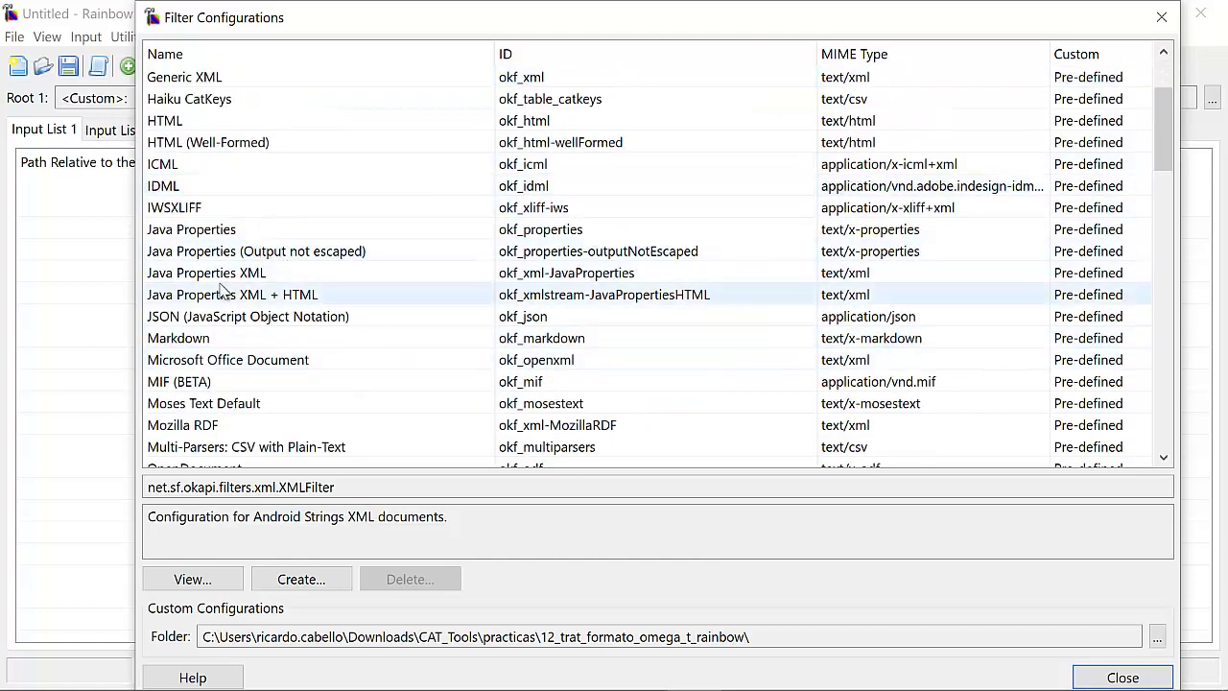
{"action": "scroll", "coordinate": [298, 364], "scroll_direction": "down", "scroll_amount": 2}
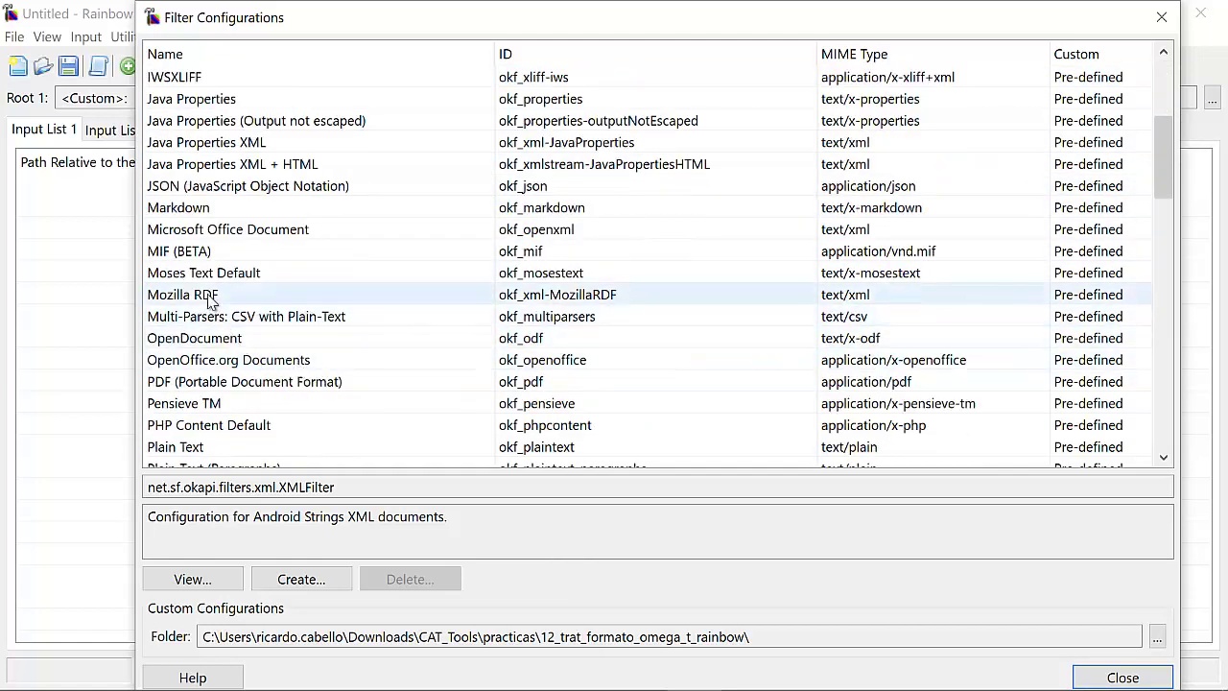
{"action": "scroll", "coordinate": [278, 307], "scroll_direction": "down", "scroll_amount": 1}
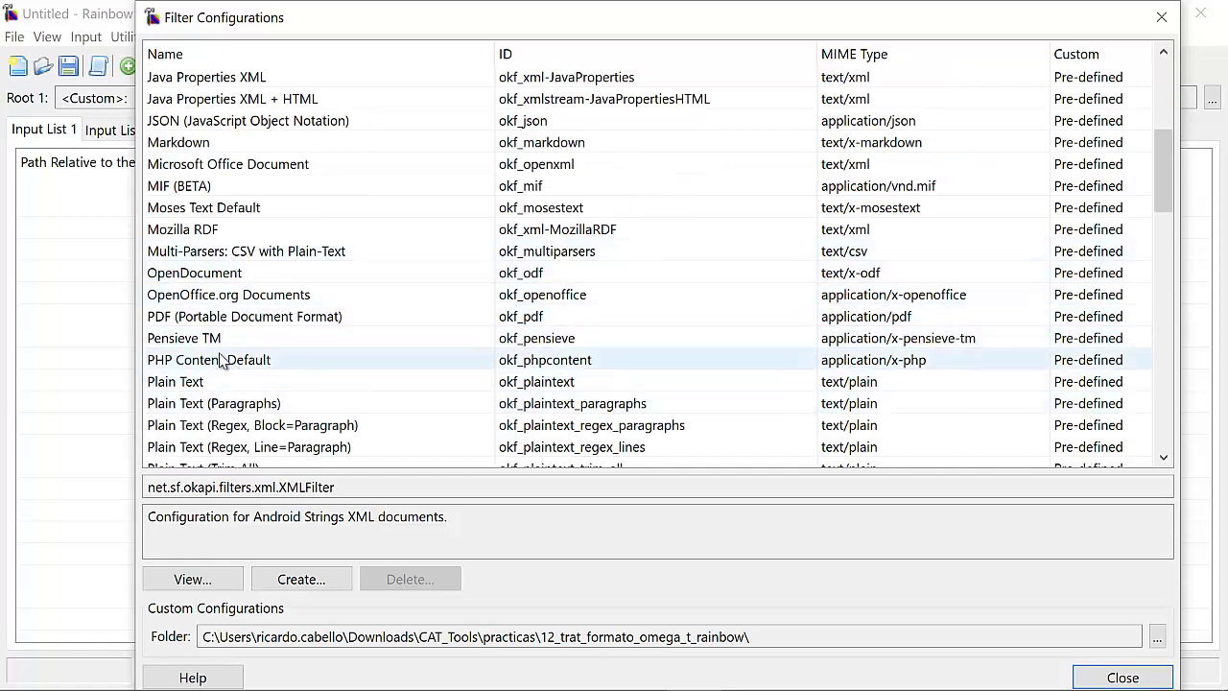
{"action": "scroll", "coordinate": [307, 406], "scroll_direction": "down", "scroll_amount": 1}
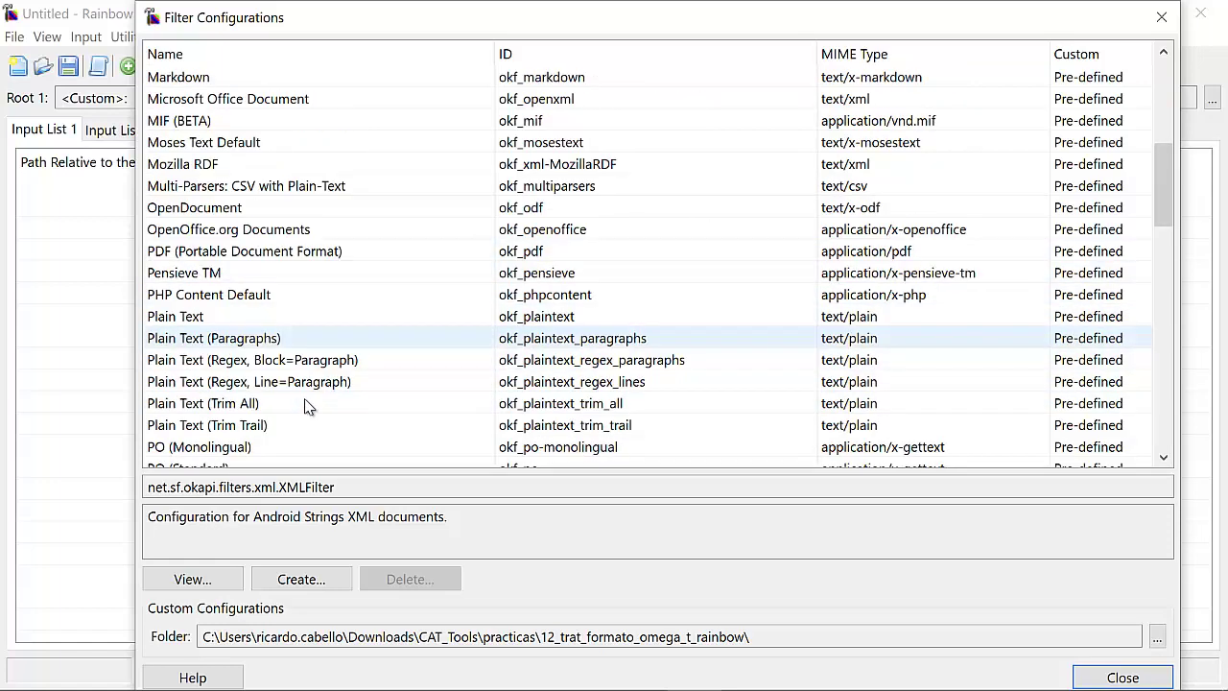
{"action": "scroll", "coordinate": [307, 407], "scroll_direction": "down", "scroll_amount": 1}
{"action": "scroll", "coordinate": [307, 407], "scroll_direction": "down", "scroll_amount": 1}
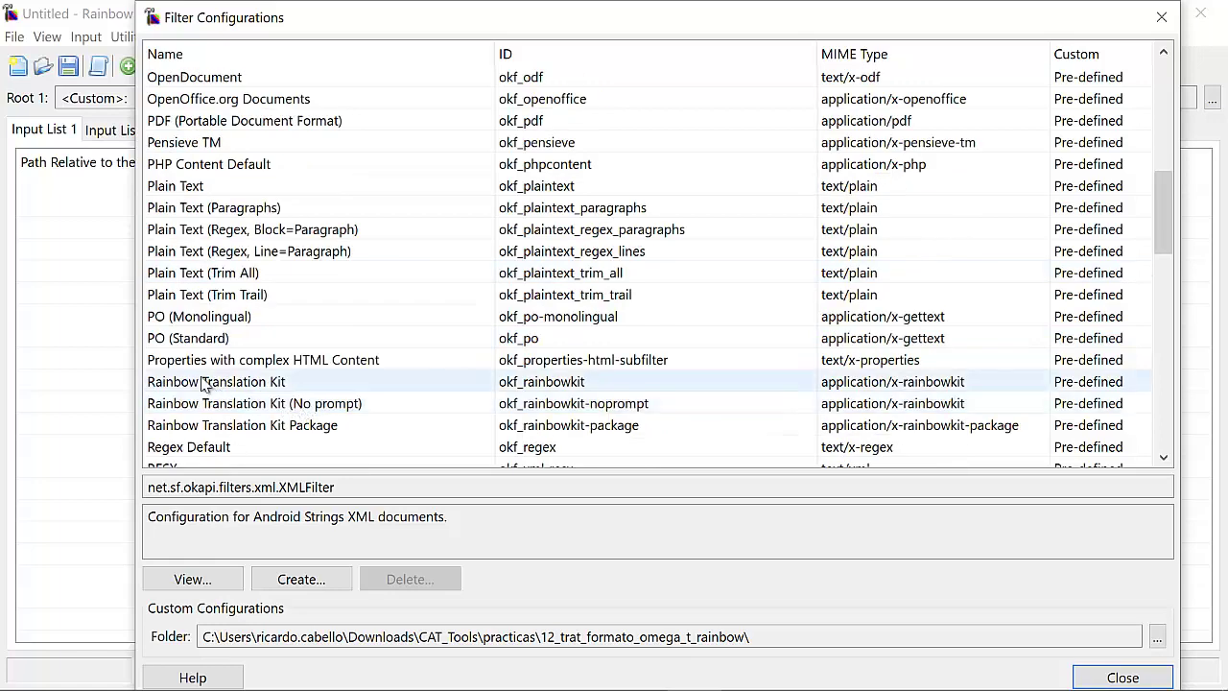
{"action": "scroll", "coordinate": [305, 372], "scroll_direction": "down", "scroll_amount": 2}
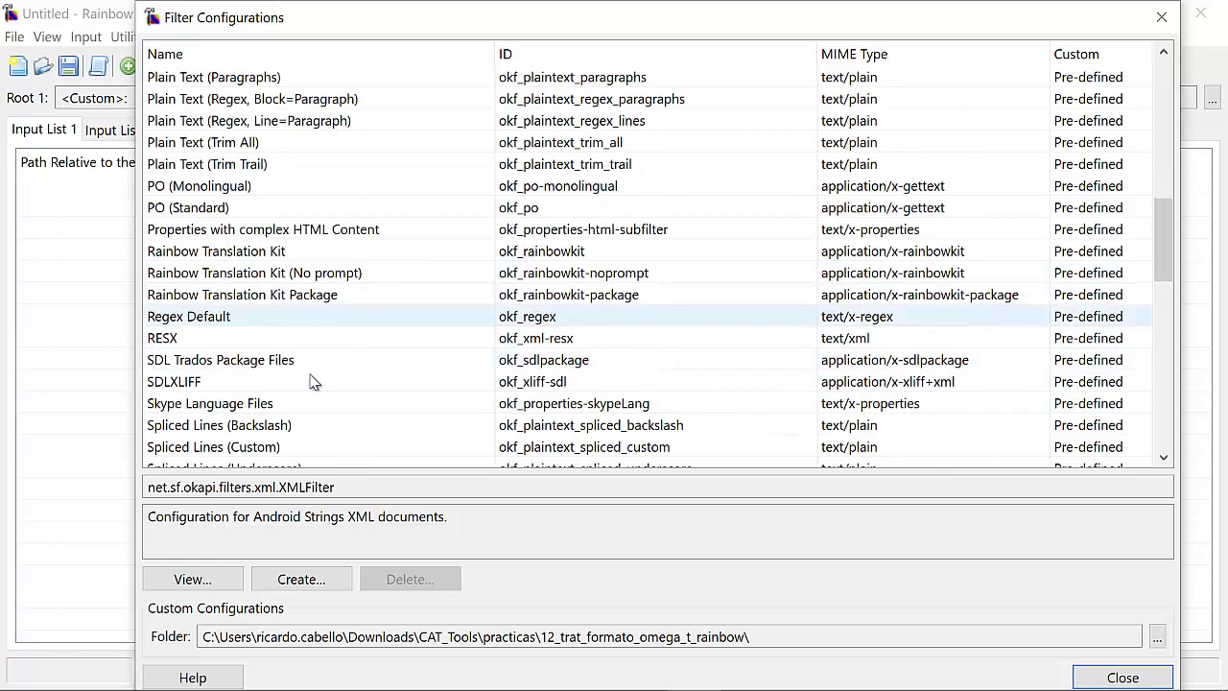
{"action": "scroll", "coordinate": [240, 389], "scroll_direction": "down", "scroll_amount": 1}
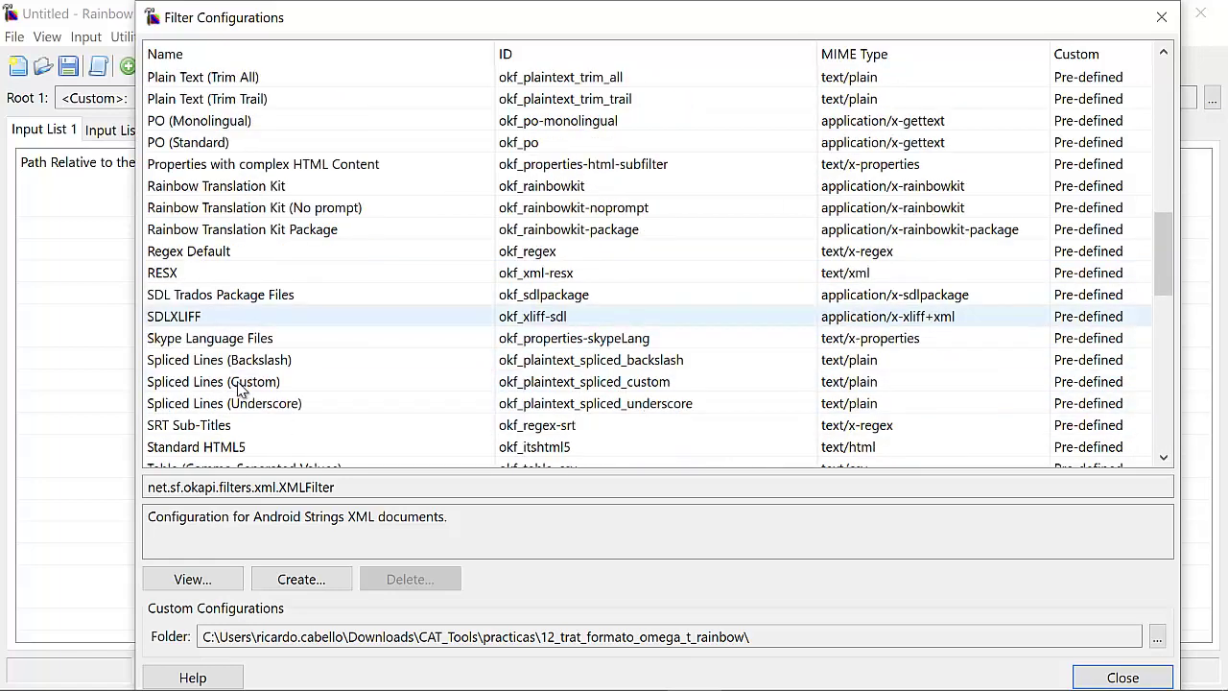
{"action": "scroll", "coordinate": [269, 388], "scroll_direction": "down", "scroll_amount": 4}
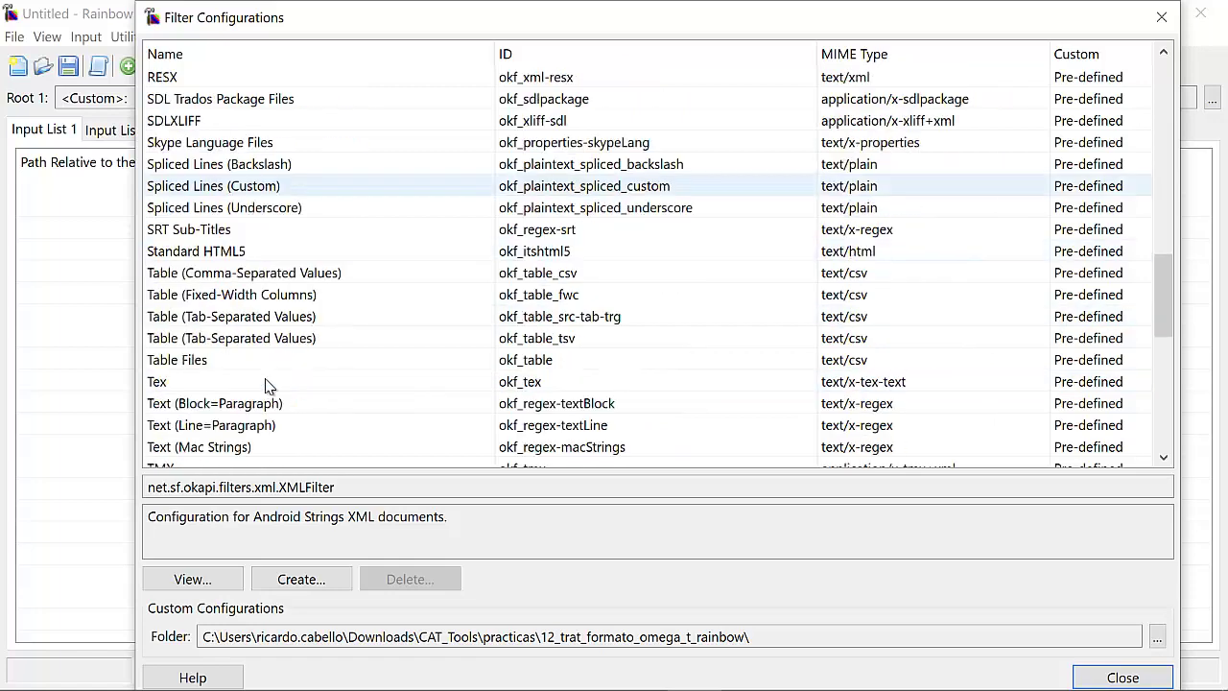
{"action": "scroll", "coordinate": [264, 379], "scroll_direction": "down", "scroll_amount": 4}
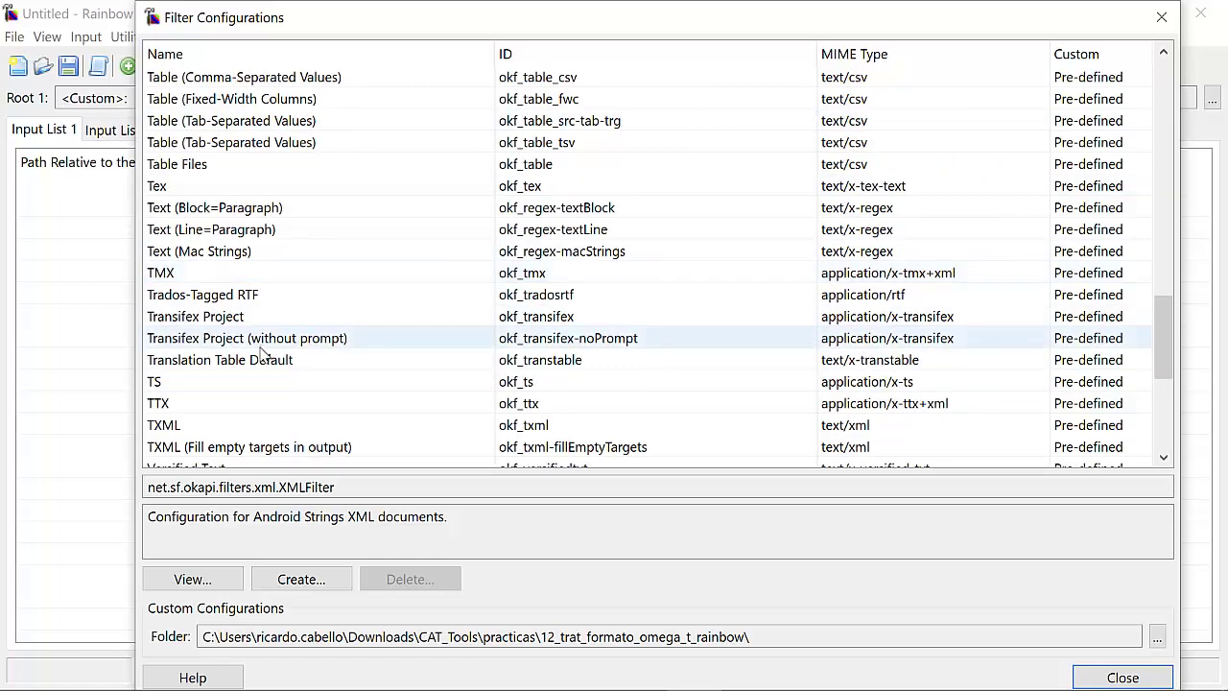
{"action": "scroll", "coordinate": [259, 369], "scroll_direction": "down", "scroll_amount": 3}
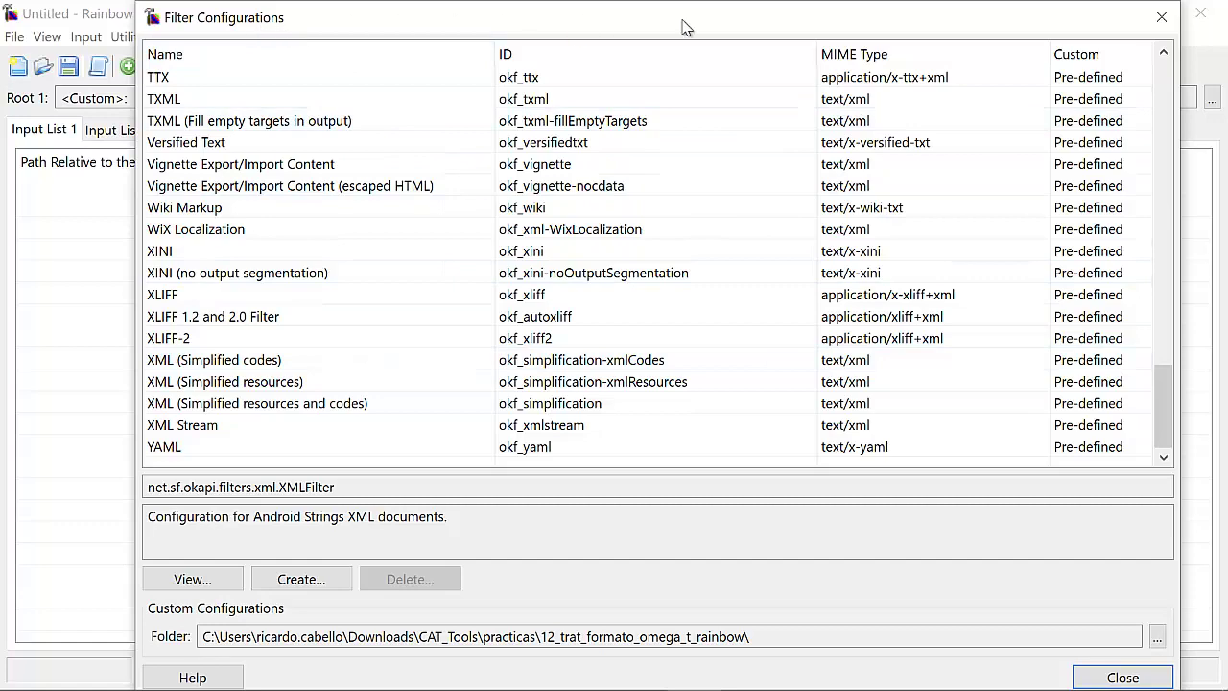
{"action": "left_click", "coordinate": [1163, 18]}
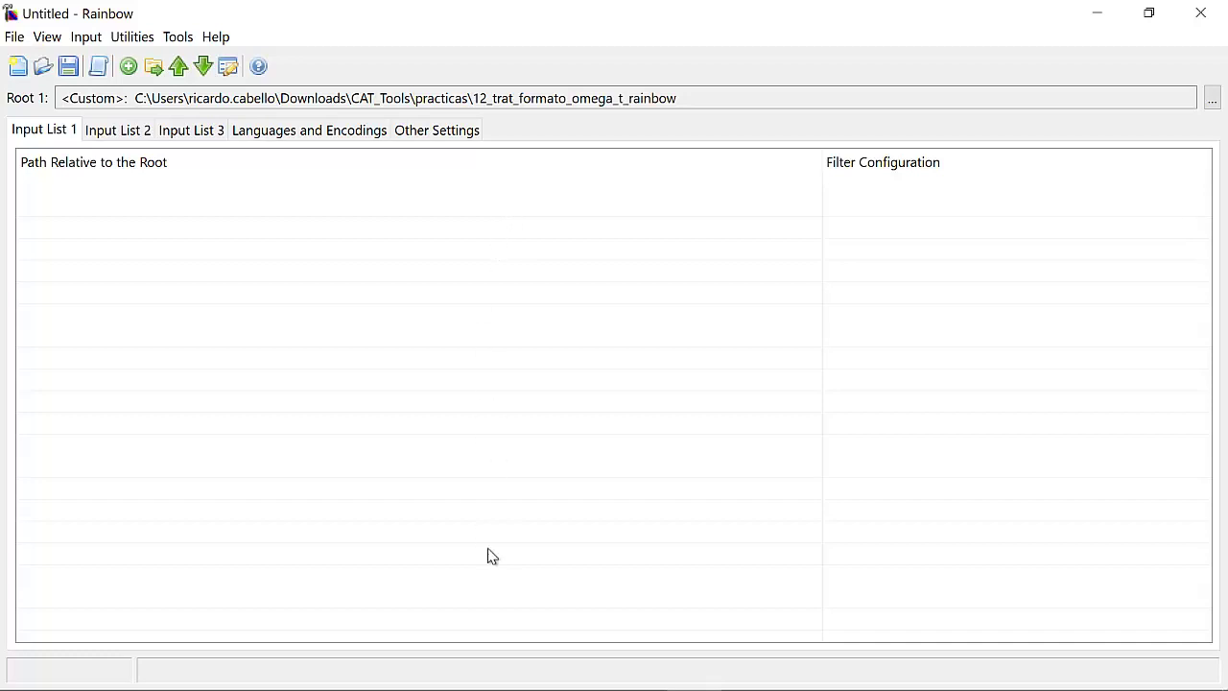
Switch to Notepad++ and read through the XML structure of example.xml.
{"action": "mouse_move", "coordinate": [489, 683]}
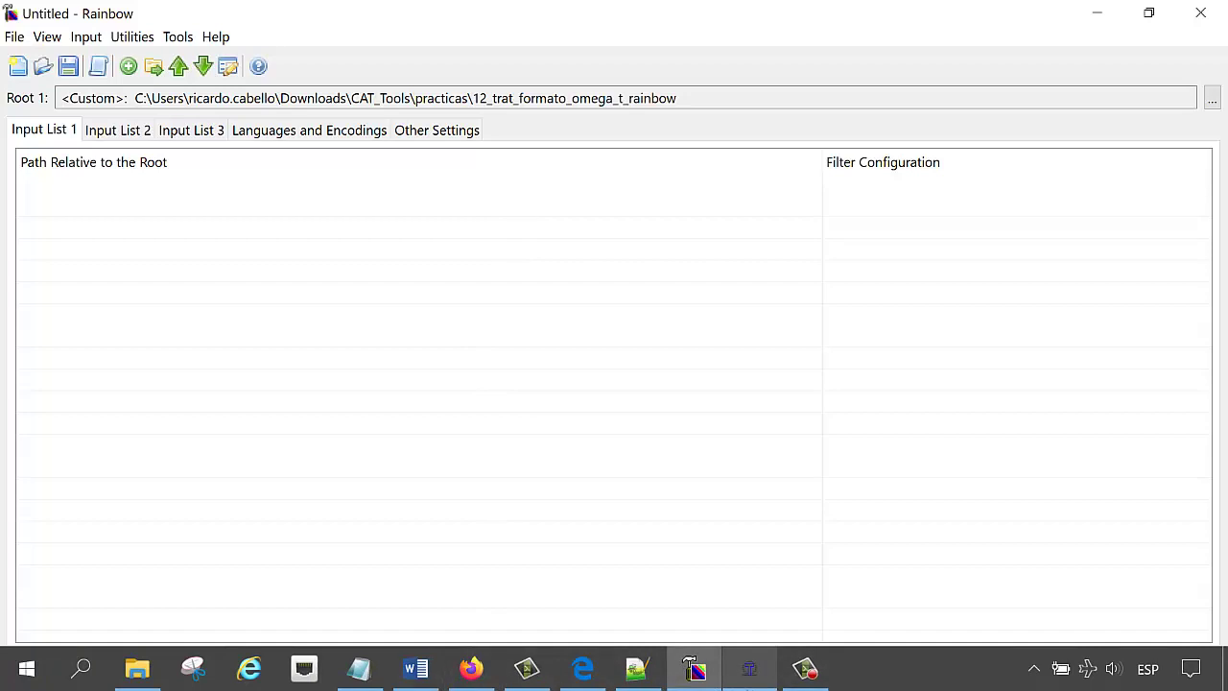
{"action": "left_click", "coordinate": [641, 676]}
{"action": "scroll", "coordinate": [309, 246], "scroll_direction": "up", "scroll_amount": 2}
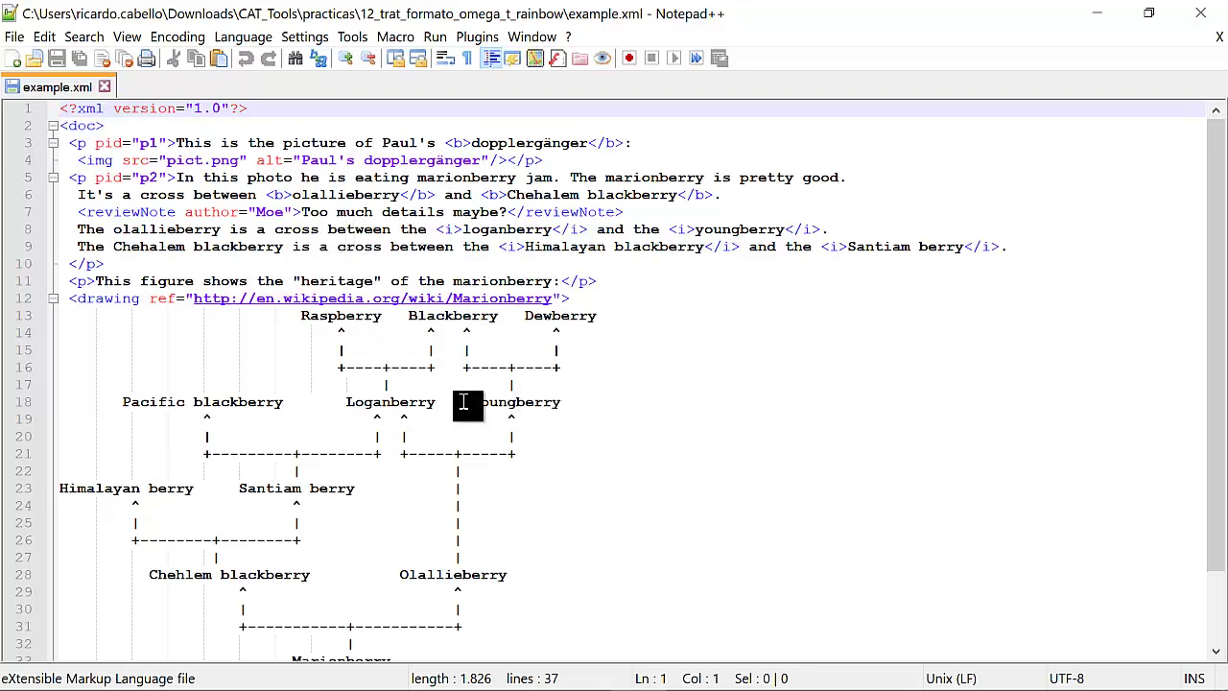
{"action": "scroll", "coordinate": [570, 411], "scroll_direction": "down", "scroll_amount": 2}
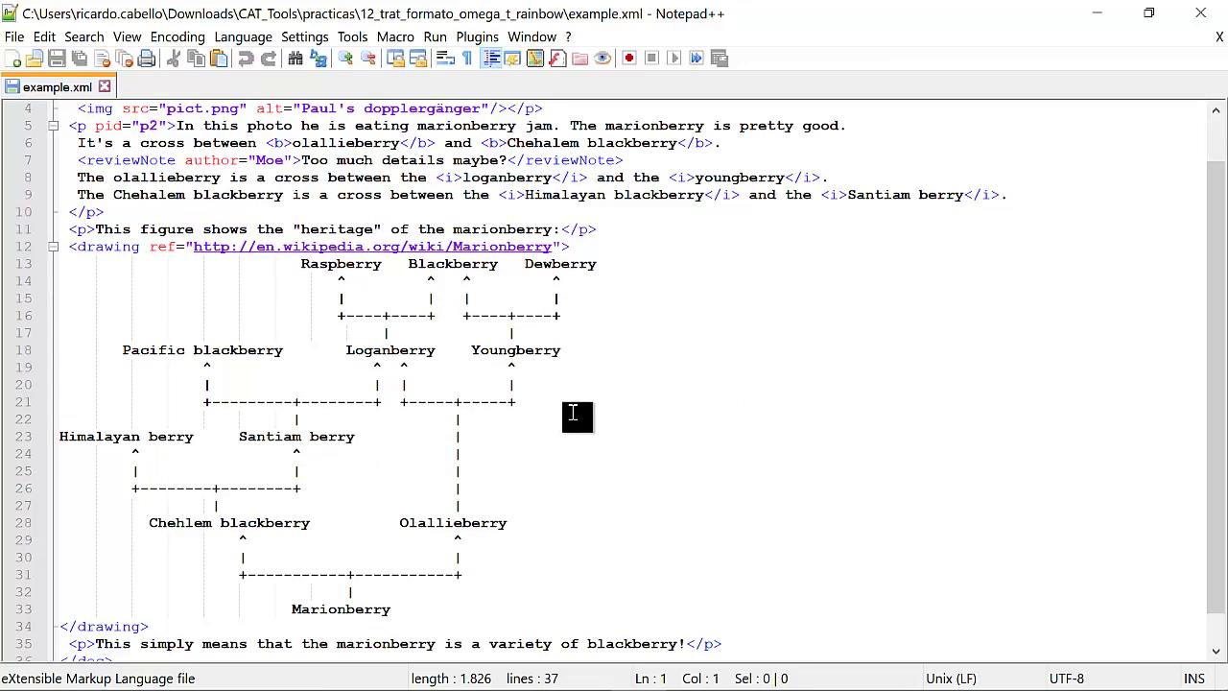
Switch to Edge, examine the highlighted XML sample on page 8 of p14-spa.pdf, and return to Rainbow.
{"action": "mouse_move", "coordinate": [599, 677]}
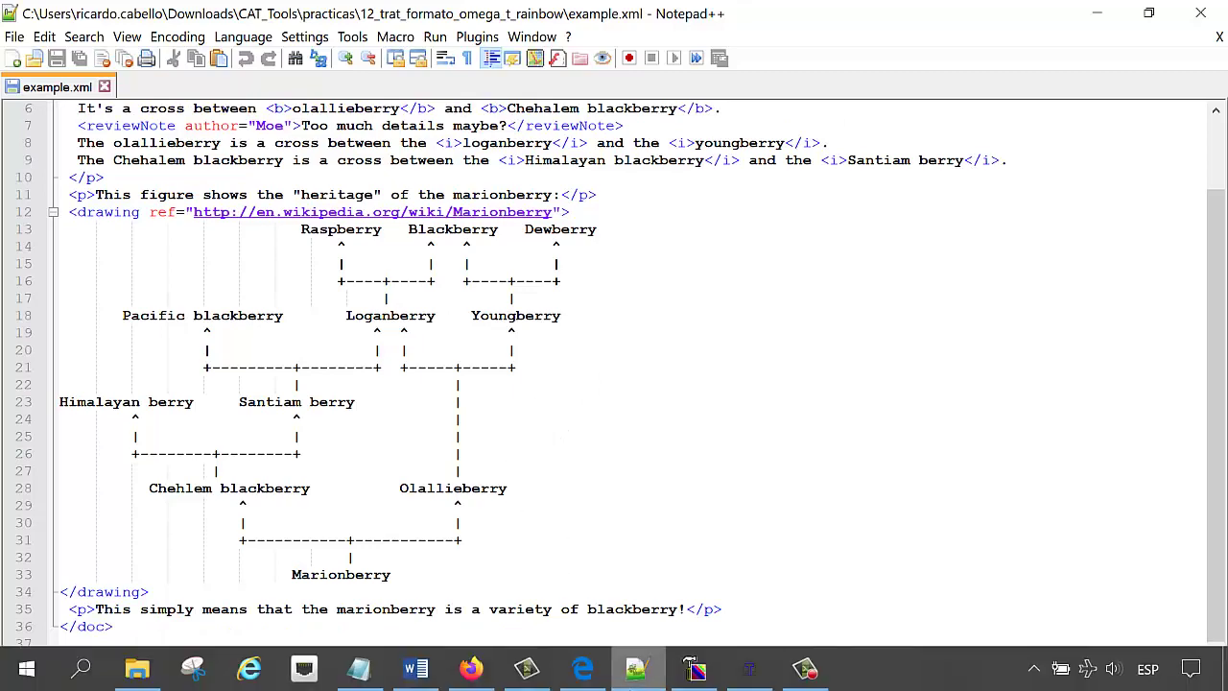
{"action": "left_click", "coordinate": [583, 668]}
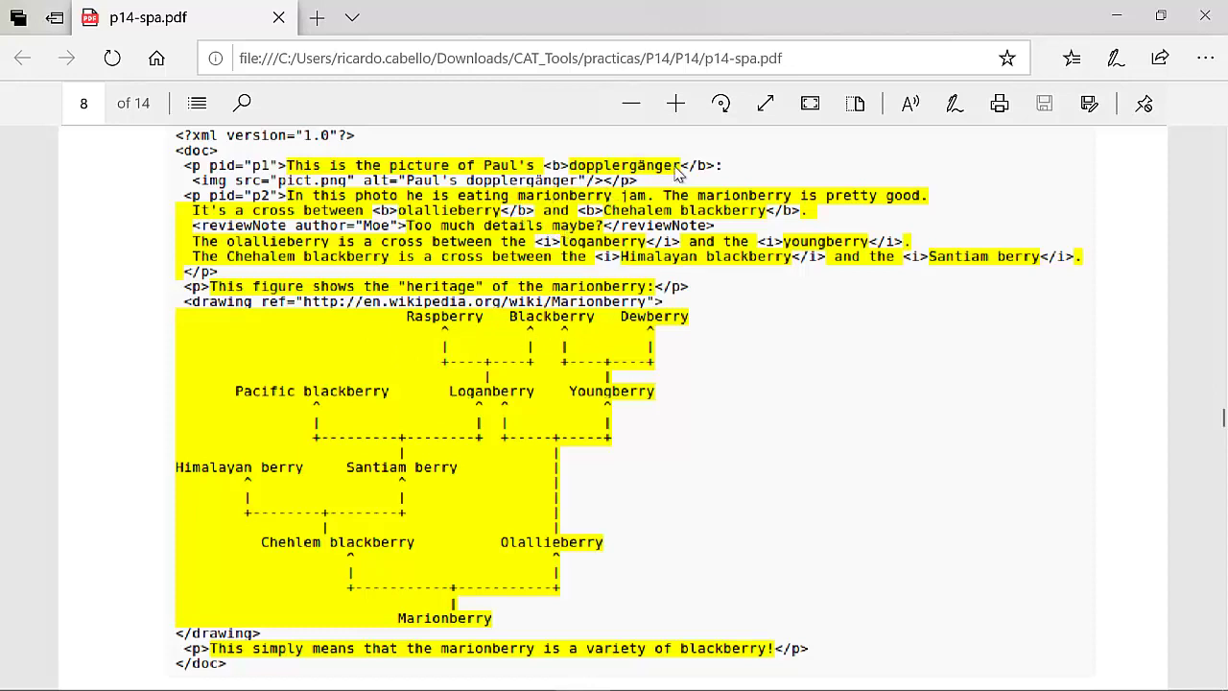
{"action": "mouse_move", "coordinate": [583, 686]}
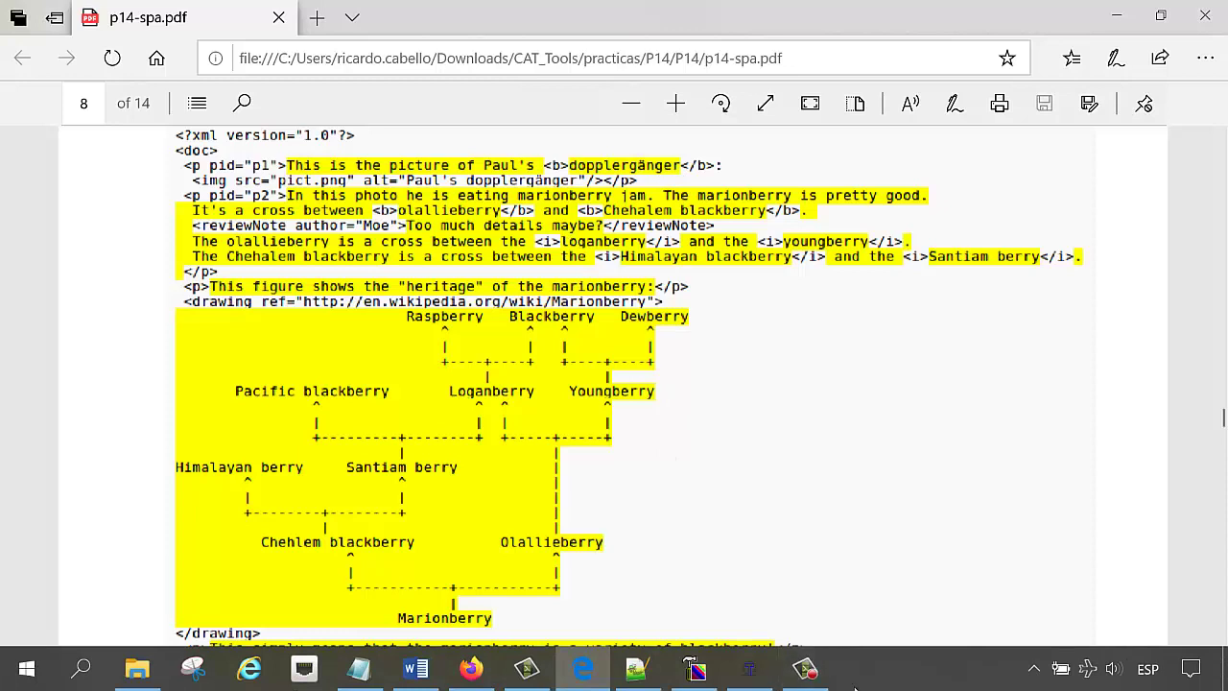
{"action": "left_click", "coordinate": [692, 669]}
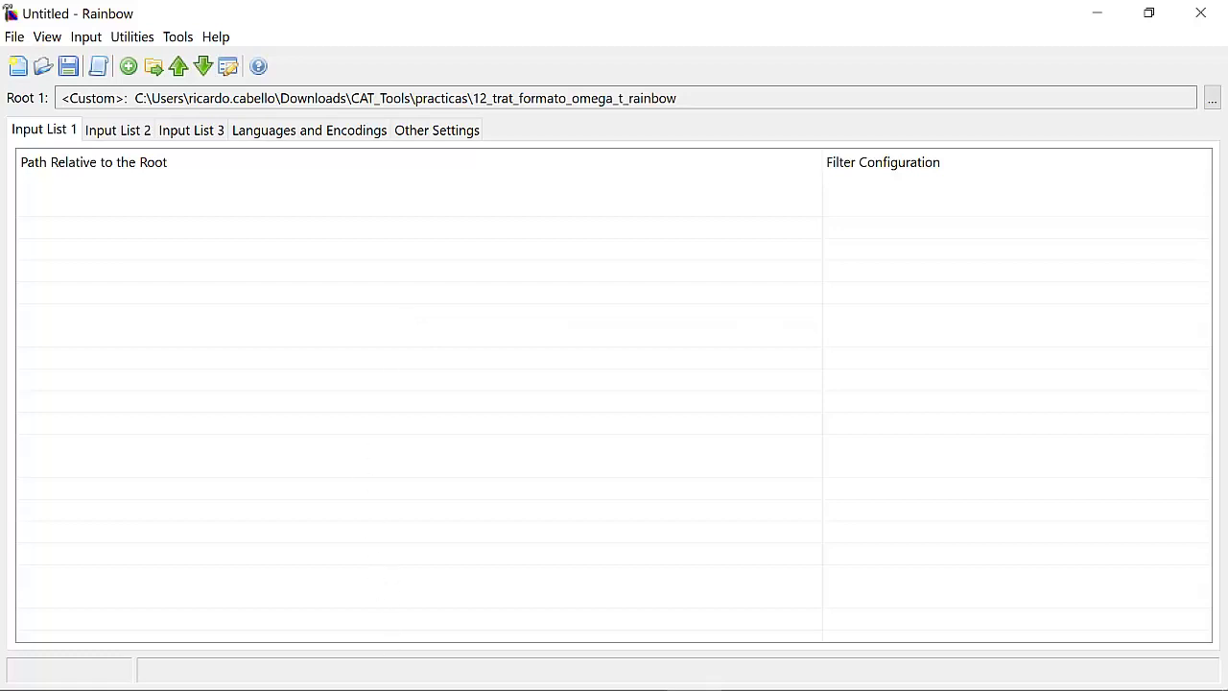
Switch to Notepad++ and select the start of the opening reviewNote tag on line 7 of example.xml.
{"action": "mouse_move", "coordinate": [652, 683]}
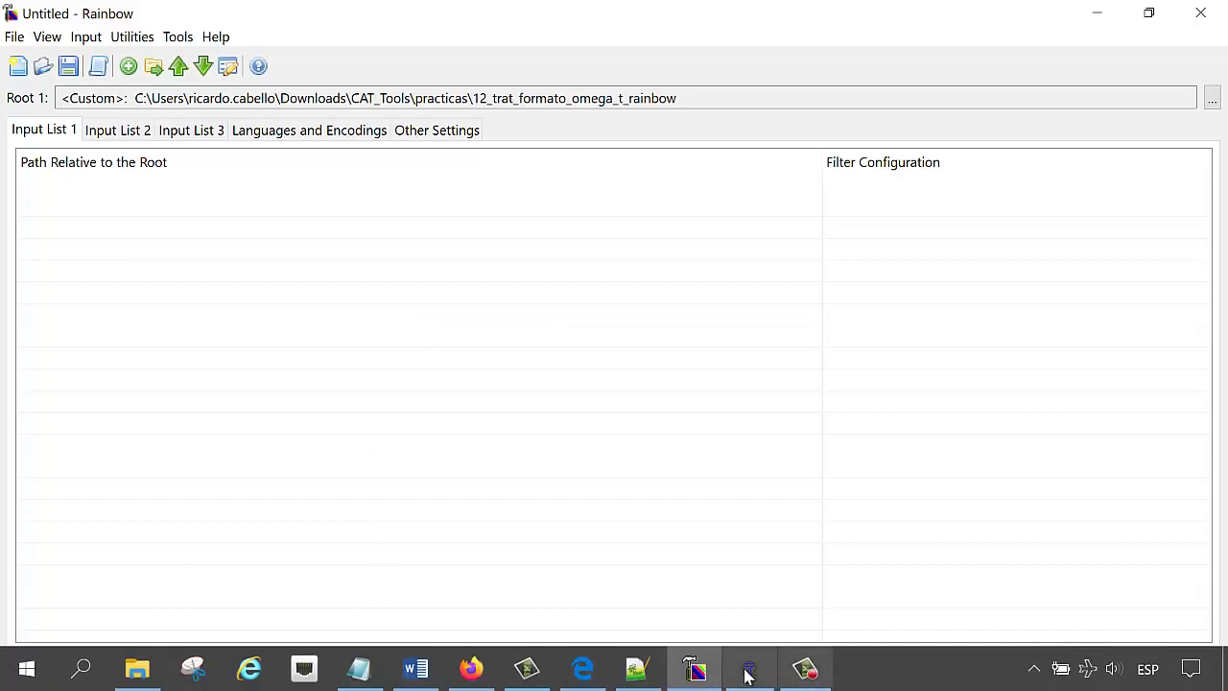
{"action": "left_click", "coordinate": [660, 681]}
{"action": "scroll", "coordinate": [455, 265], "scroll_direction": "up", "scroll_amount": 2}
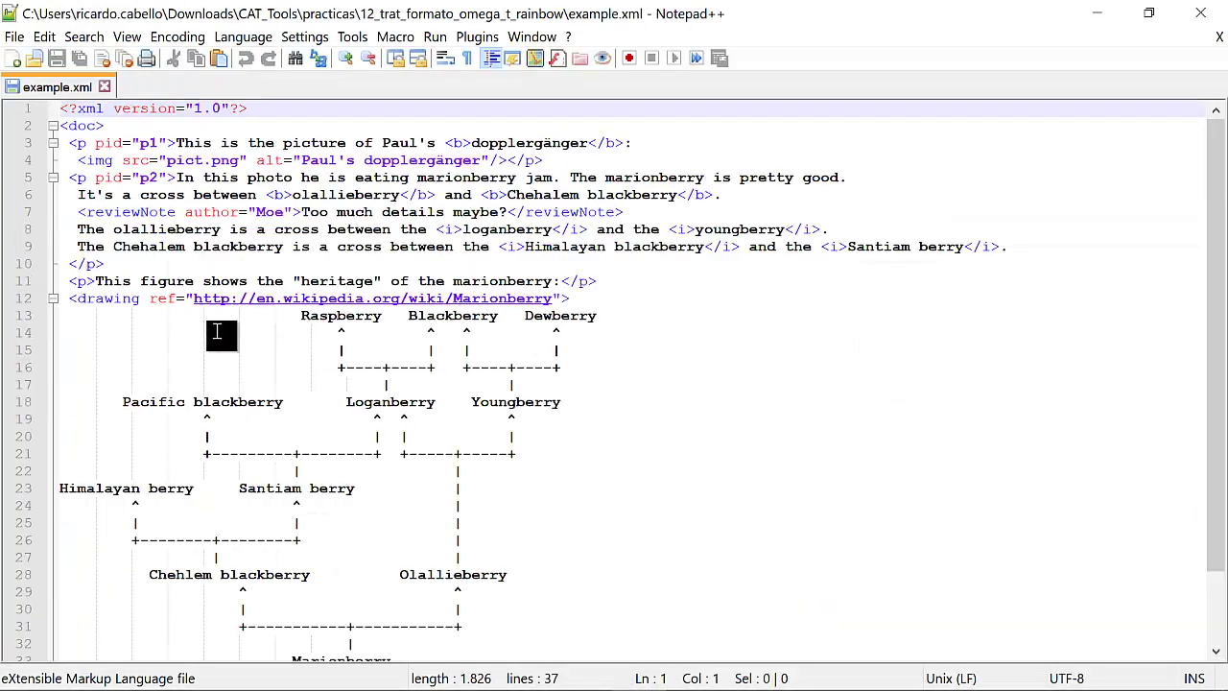
{"action": "left_click_drag", "start_coordinate": [78, 212], "coordinate": [174, 213]}
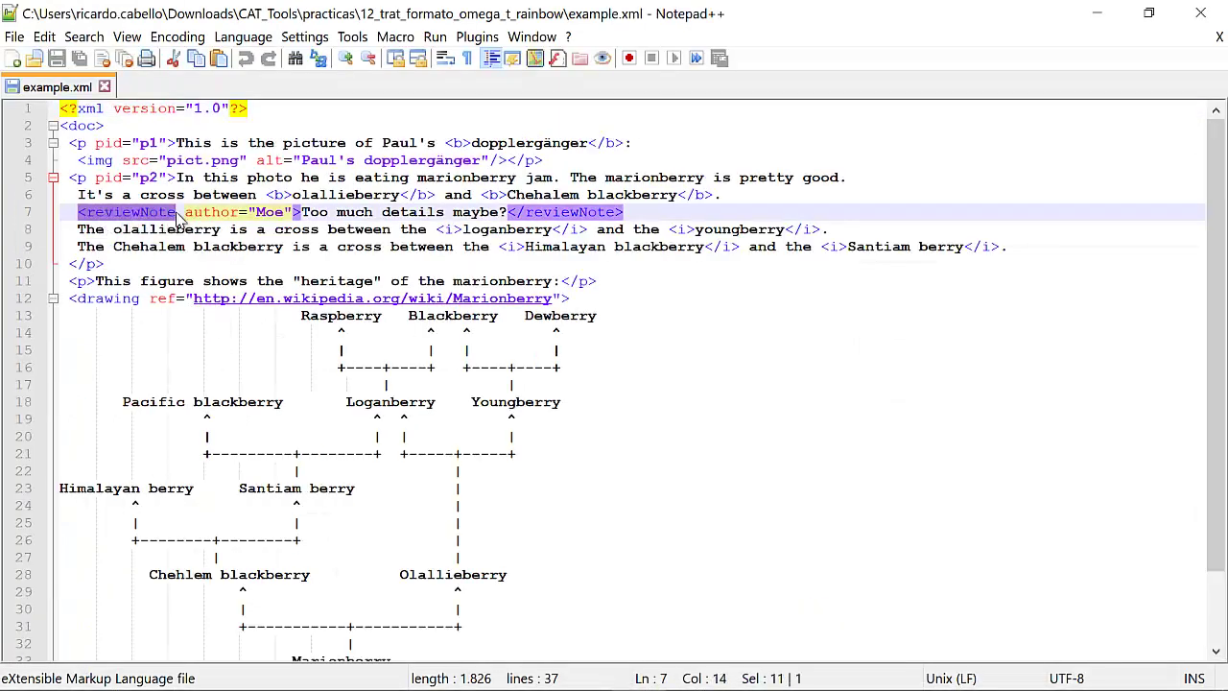
Examine the reviewNote text, the img alt attribute, the drawing element and the pid attribute of the second paragraph in example.xml.
{"action": "left_click", "coordinate": [266, 212]}
{"action": "left_click_drag", "start_coordinate": [329, 213], "coordinate": [487, 213]}
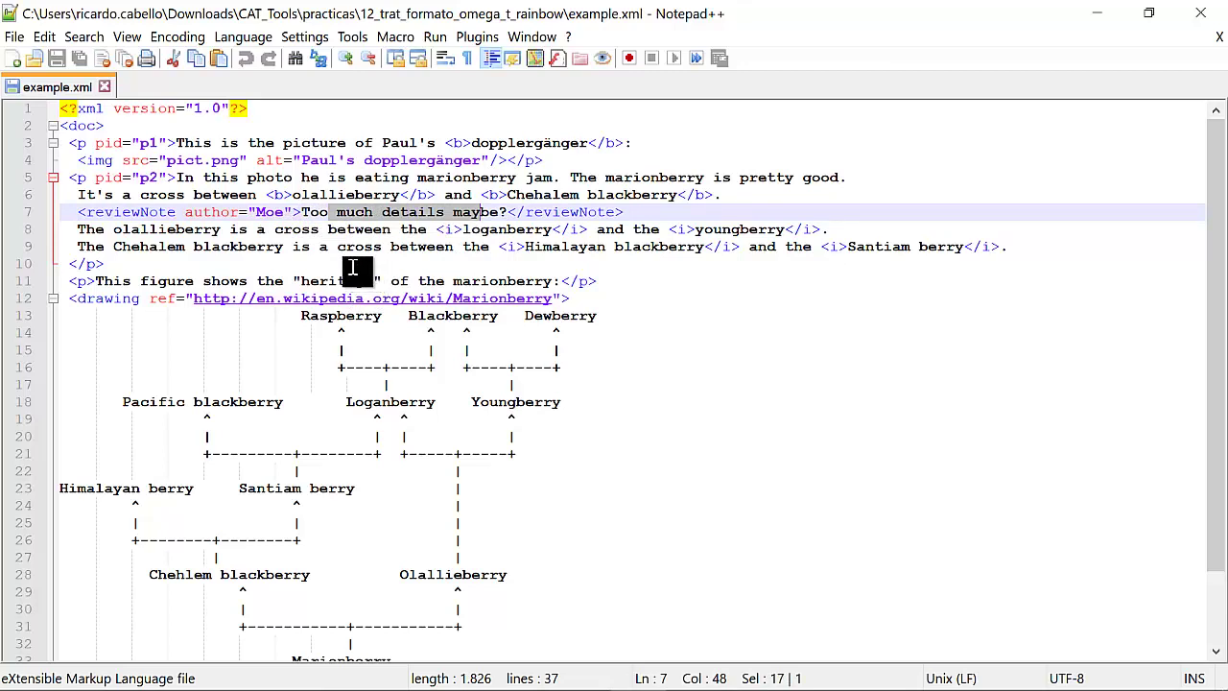
{"action": "left_click", "coordinate": [113, 161]}
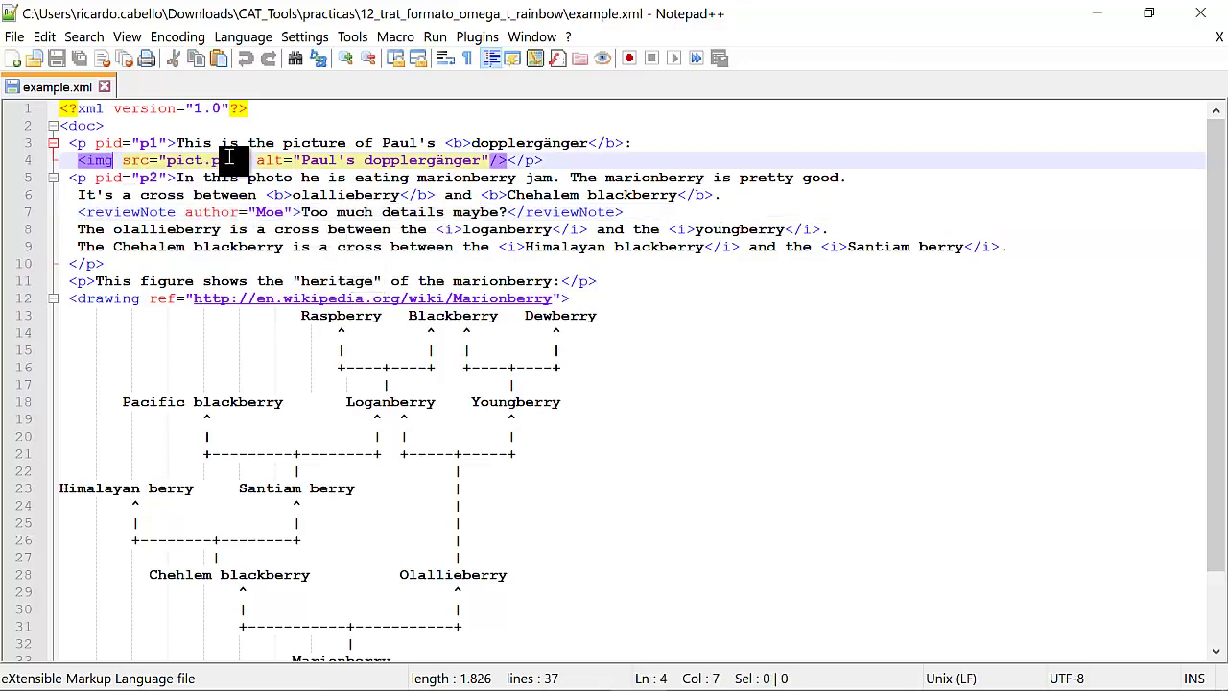
{"action": "left_click_drag", "start_coordinate": [301, 160], "coordinate": [482, 161]}
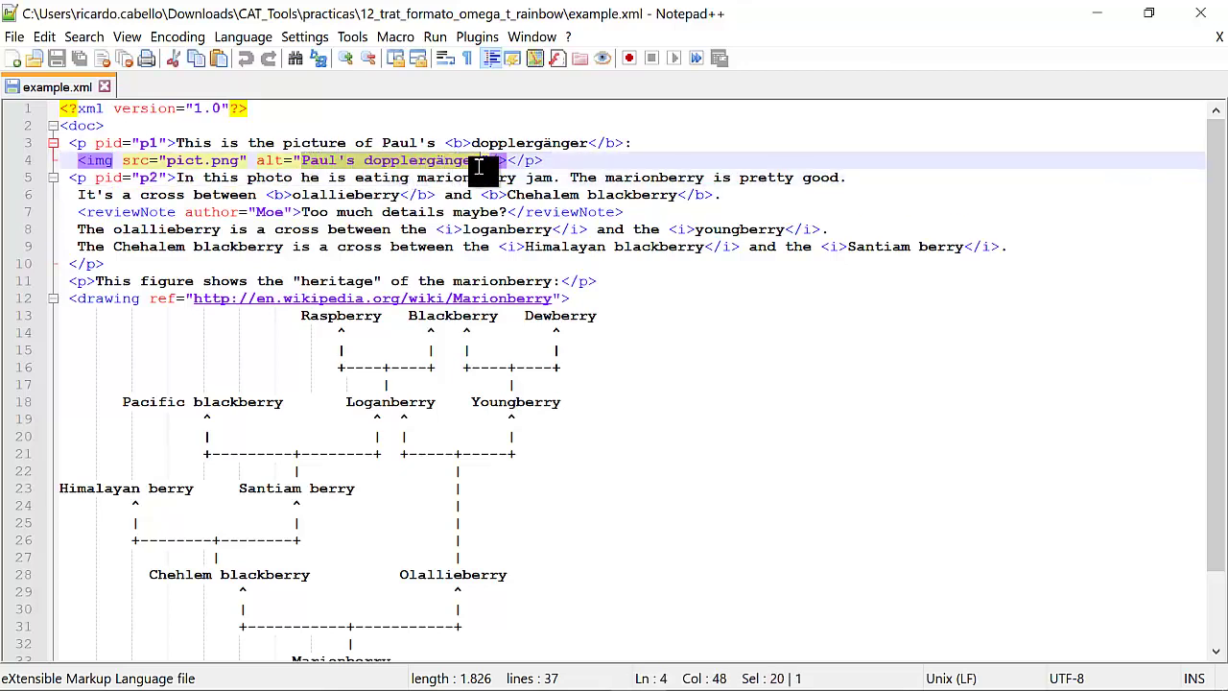
{"action": "left_click", "coordinate": [411, 216]}
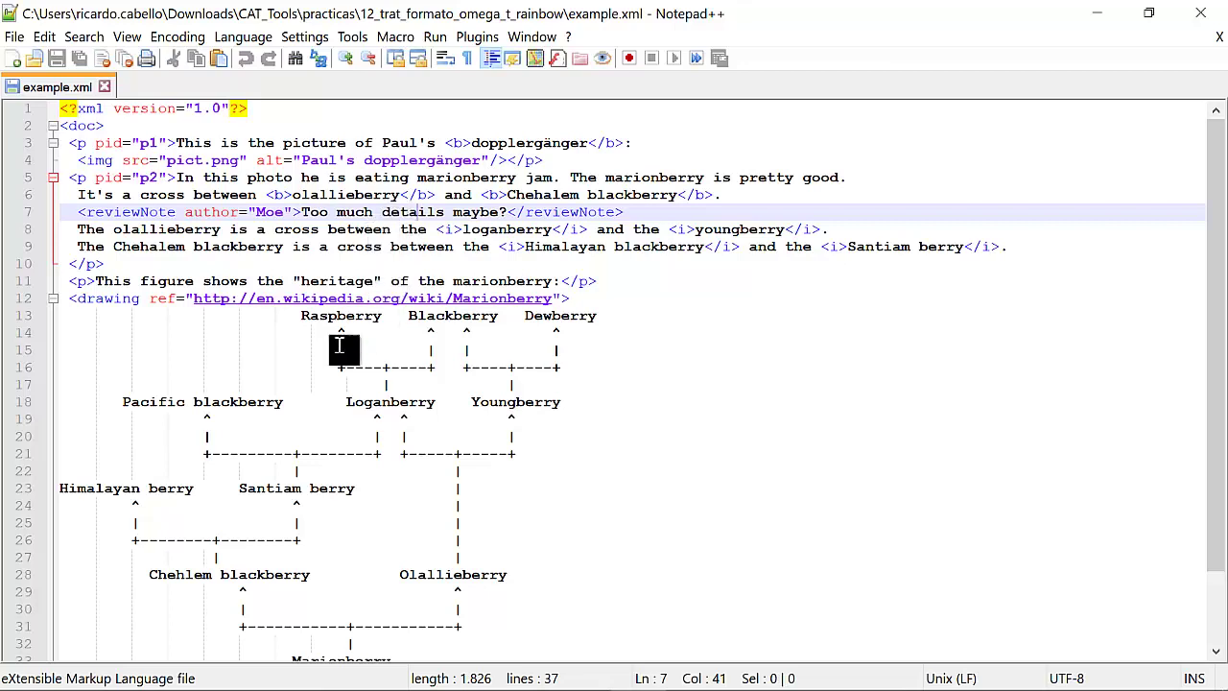
{"action": "mouse_move", "coordinate": [84, 297]}
{"action": "left_mouse_down"}
{"action": "mouse_move", "coordinate": [208, 302]}
{"action": "mouse_move", "coordinate": [166, 305]}
{"action": "left_mouse_up"}
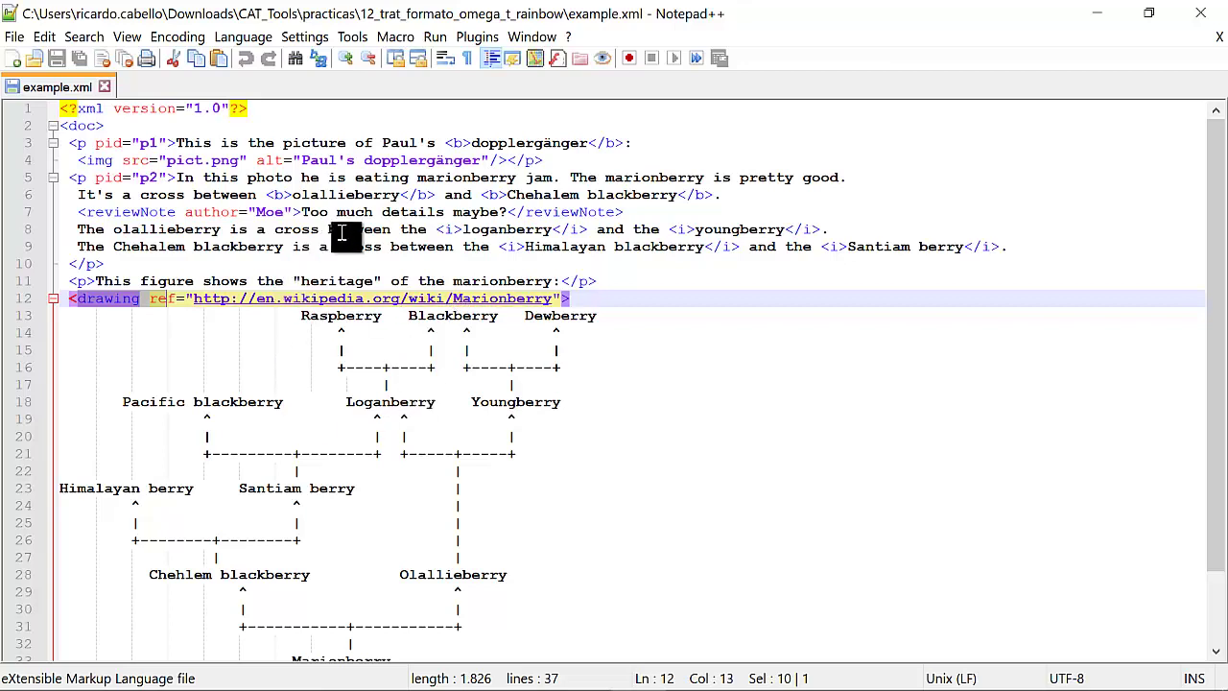
{"action": "left_click", "coordinate": [231, 253]}
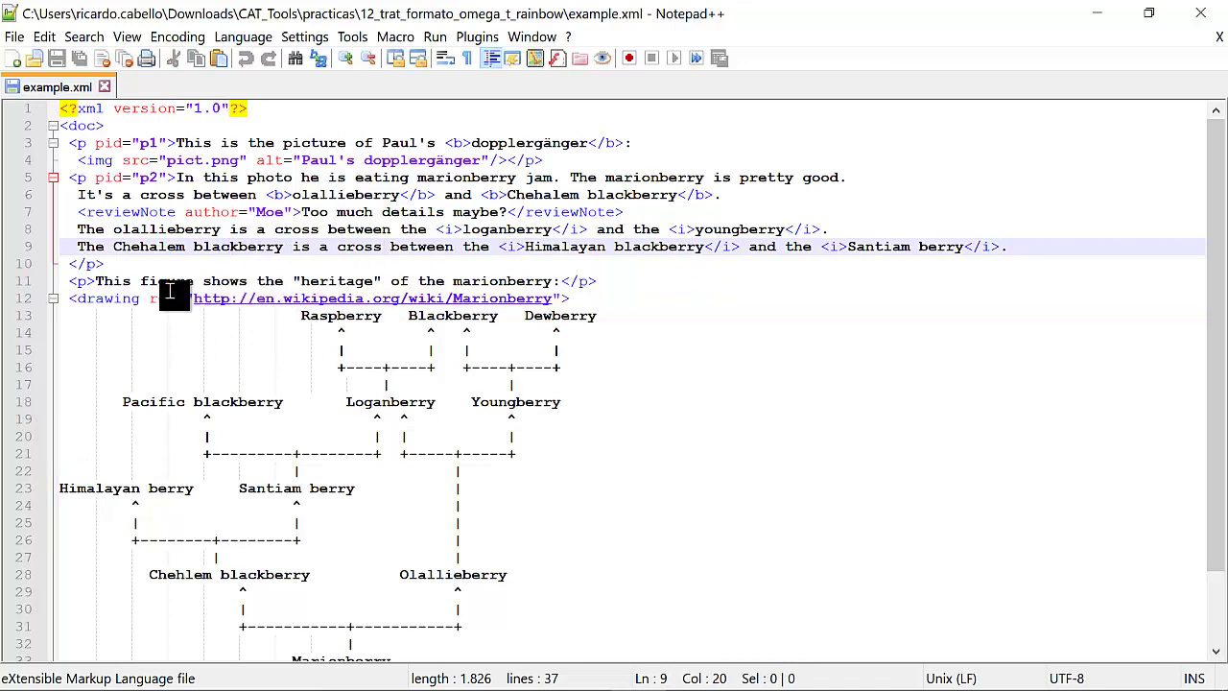
{"action": "left_click_drag", "start_coordinate": [83, 176], "coordinate": [123, 178]}
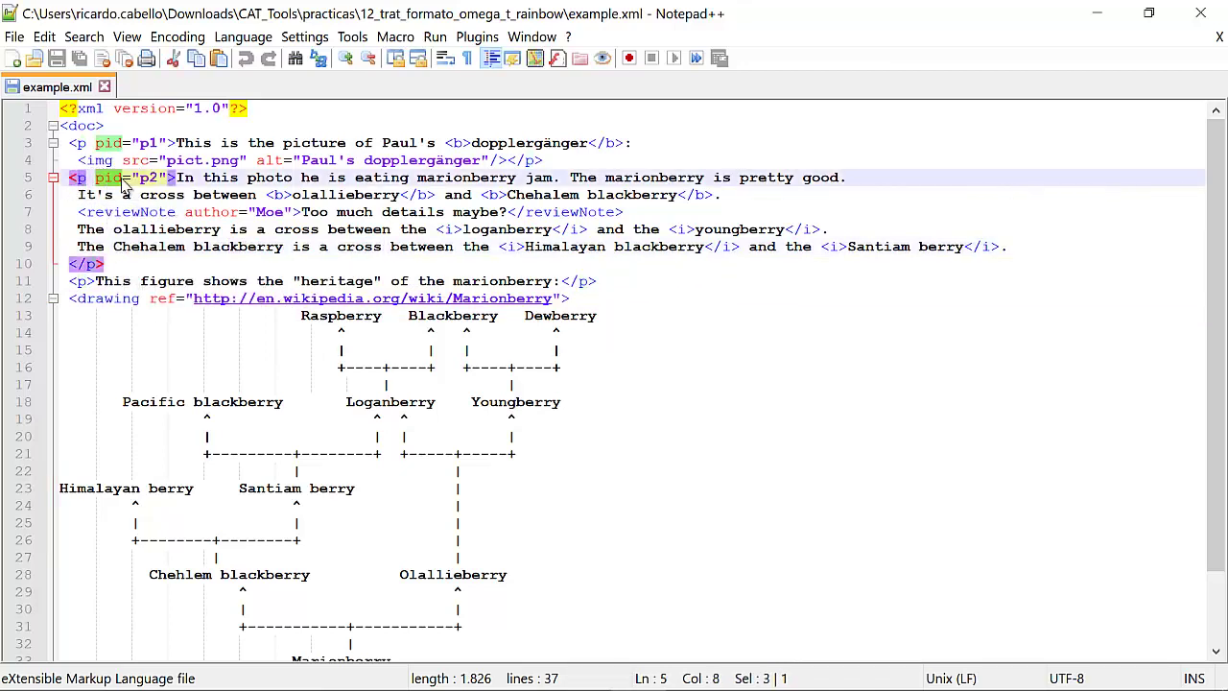
{"action": "left_click", "coordinate": [145, 177]}
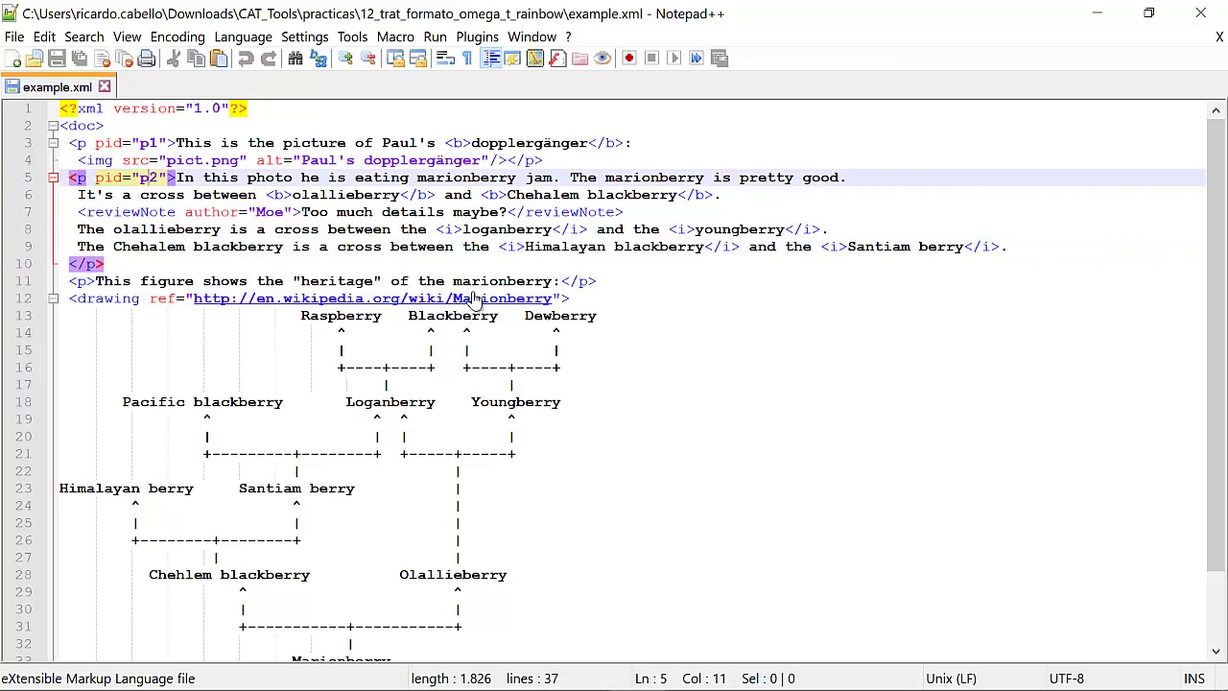
Switch to Rainbow and add example.xml from File Explorer to Input List 1.
{"action": "mouse_move", "coordinate": [690, 687]}
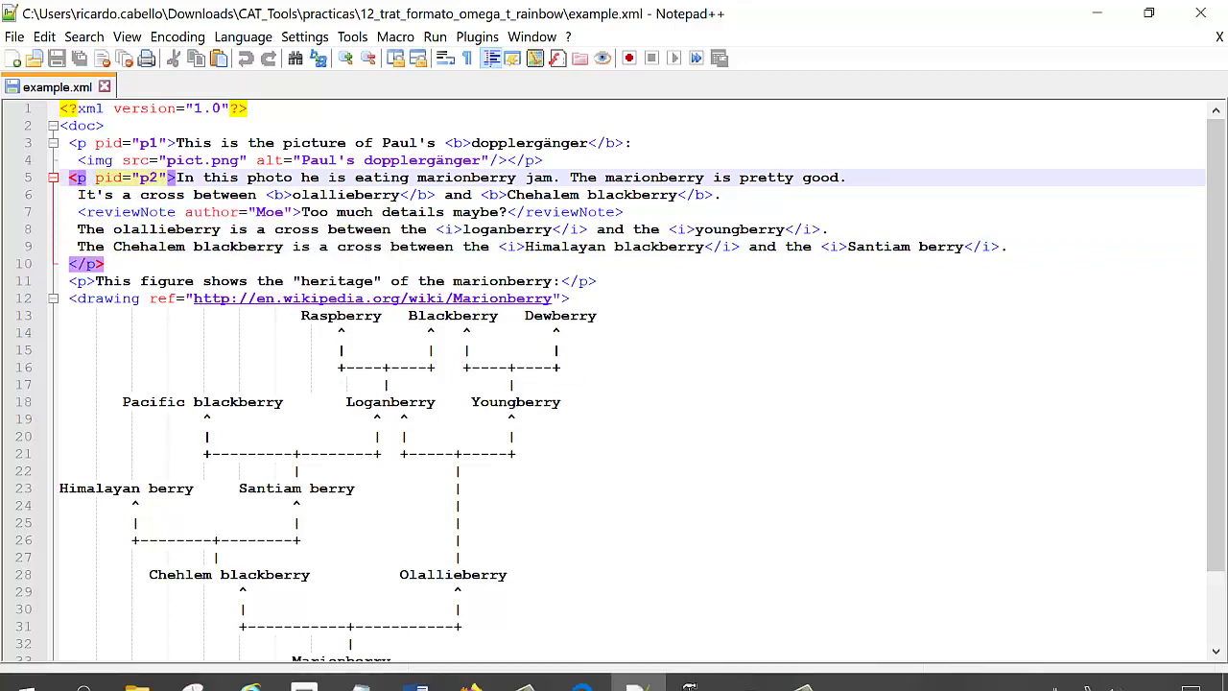
{"action": "left_click", "coordinate": [699, 669]}
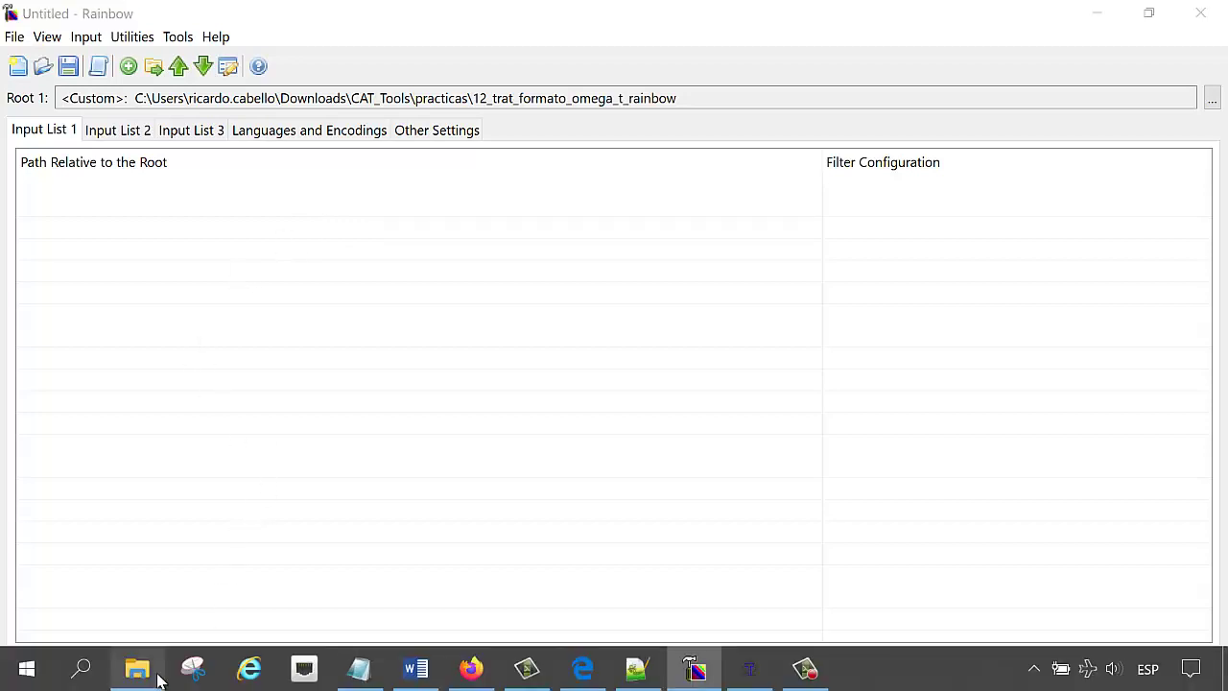
{"action": "left_click", "coordinate": [158, 676]}
{"action": "left_click_drag", "start_coordinate": [259, 184], "coordinate": [449, 287]}
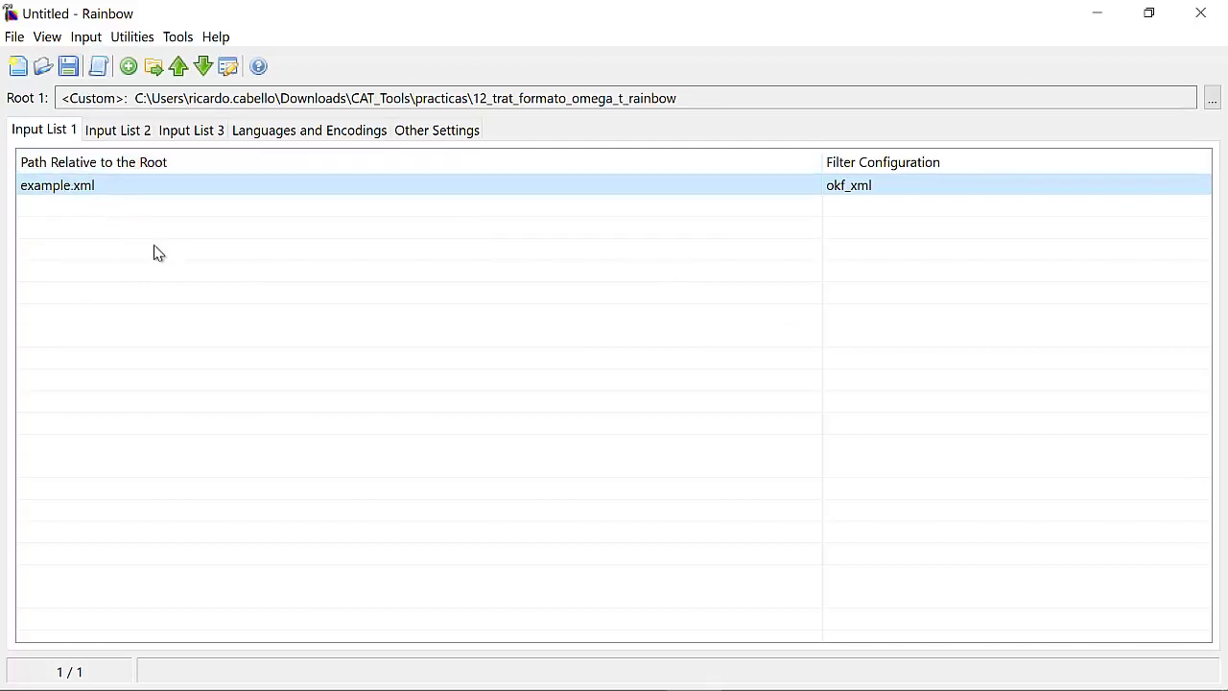
In the document properties of example.xml, create a filter configuration based on okf_xml with the identifier ending filtro_prueba.
{"action": "left_click", "coordinate": [86, 36]}
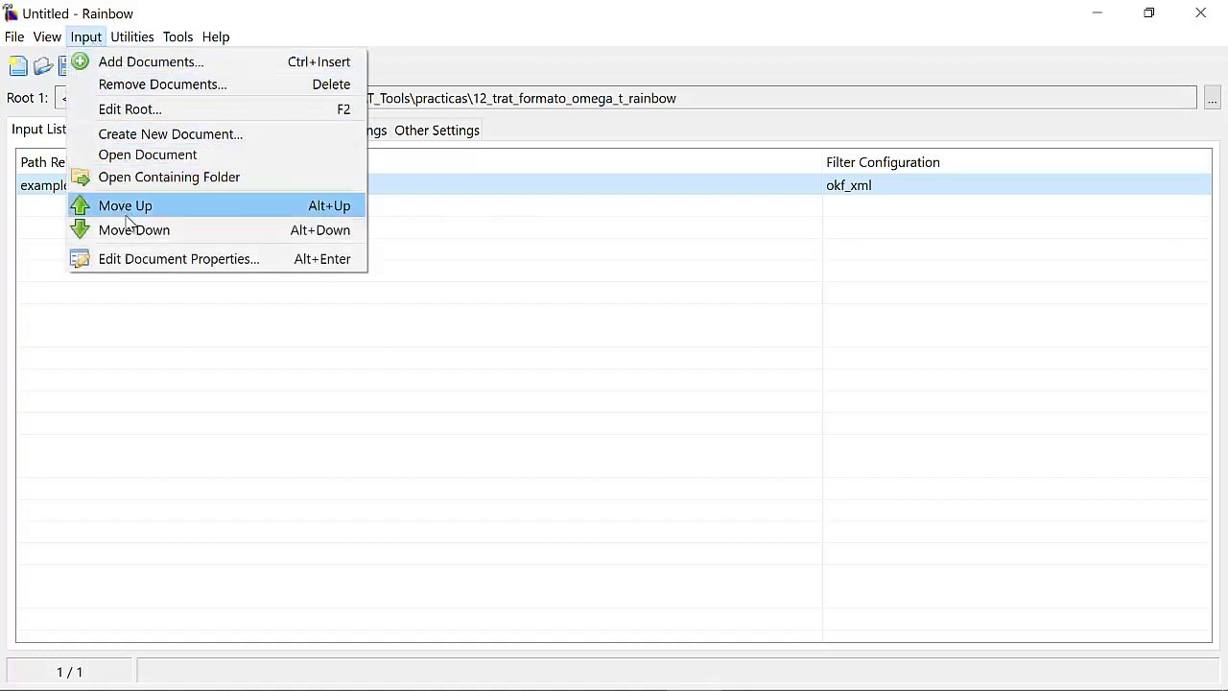
{"action": "left_click", "coordinate": [139, 266]}
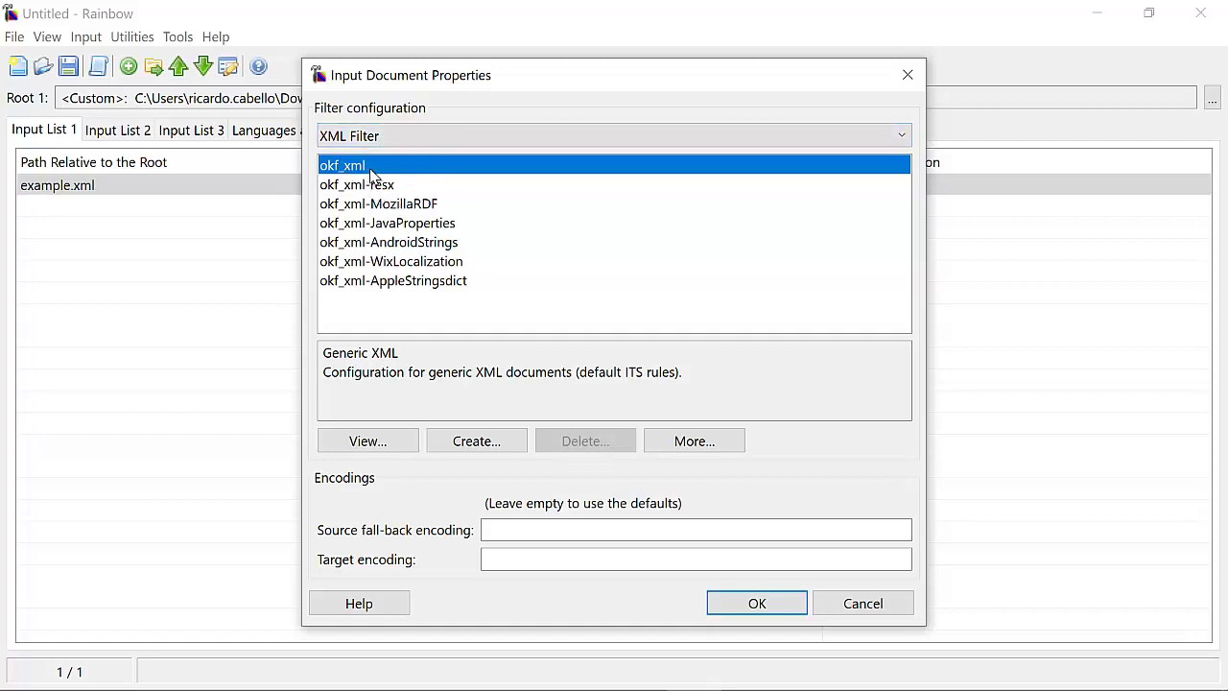
{"action": "left_click", "coordinate": [483, 442]}
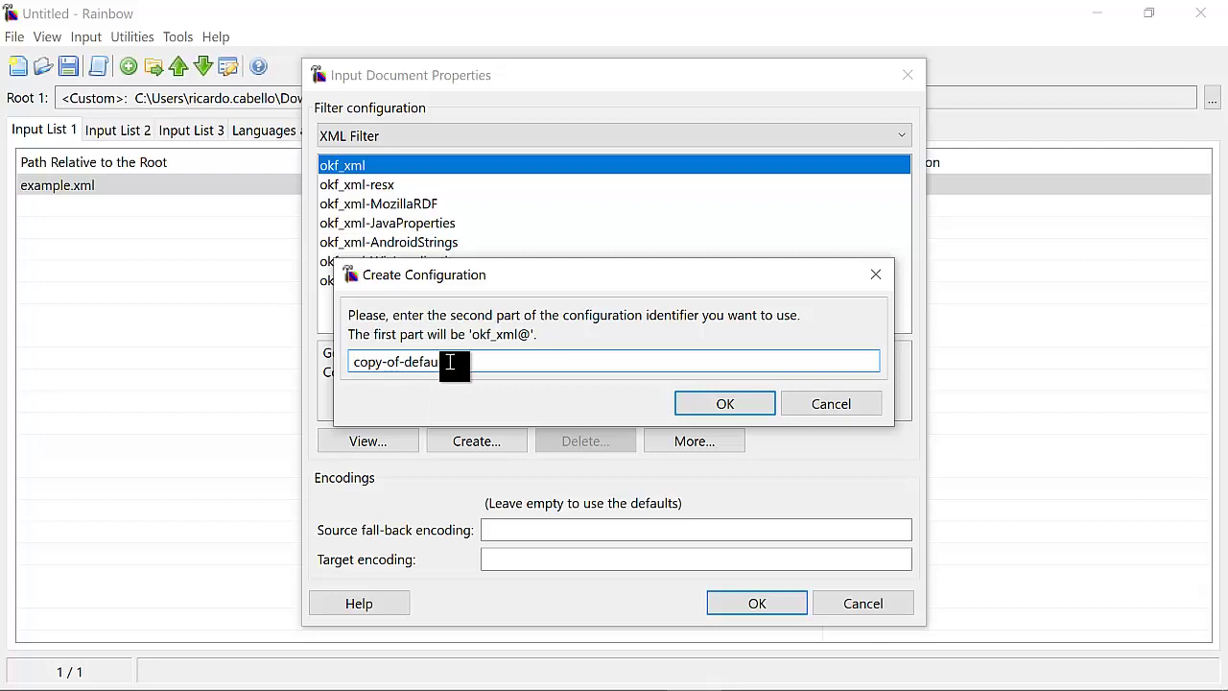
{"action": "left_click_drag", "start_coordinate": [449, 362], "coordinate": [329, 364]}
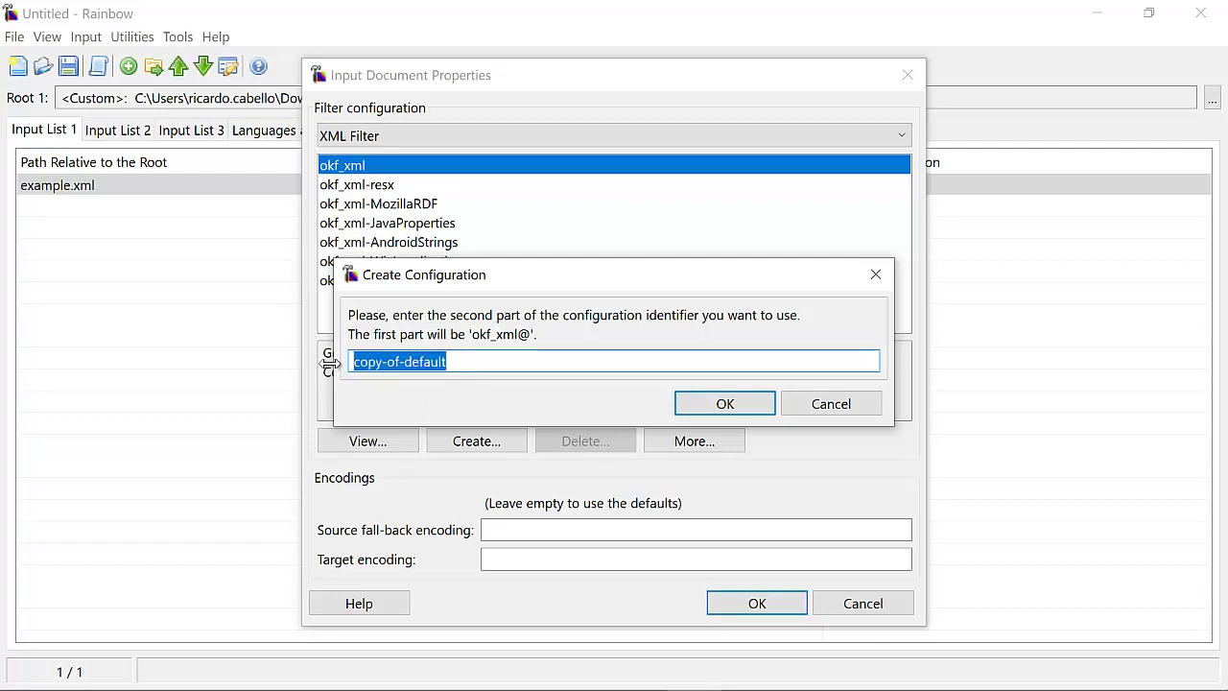
{"action": "type", "text": "filtro_p"}
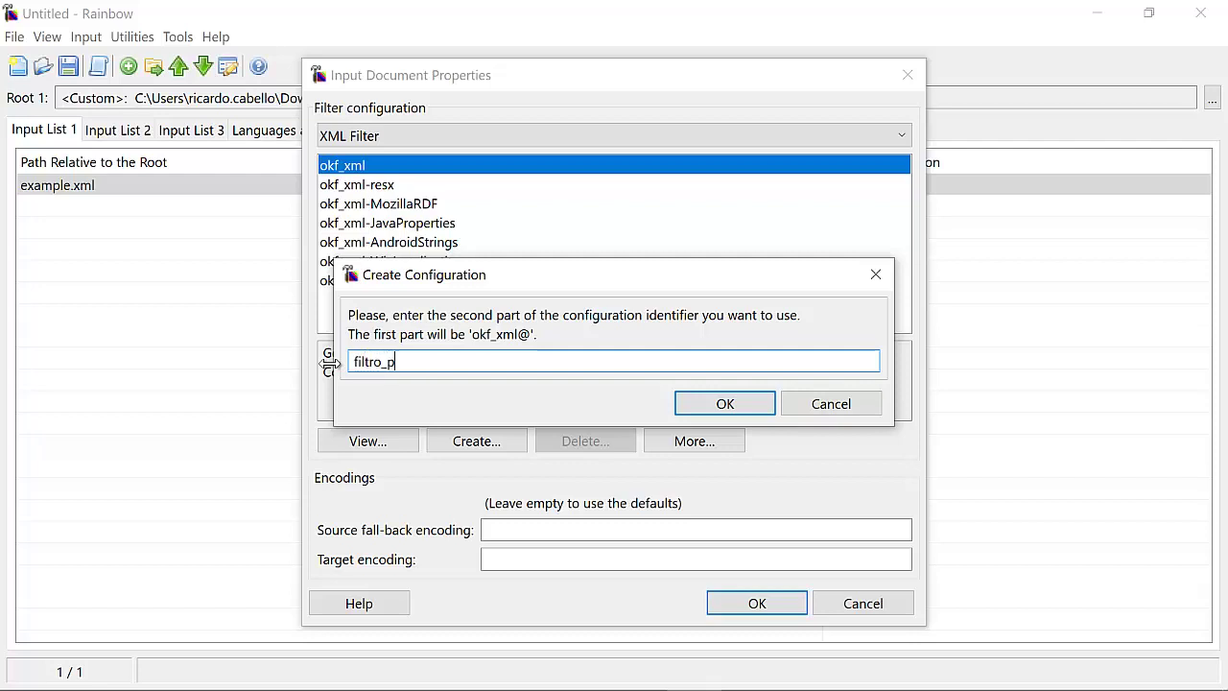
{"action": "type", "text": "rueba"}
{"action": "left_click", "coordinate": [710, 416]}
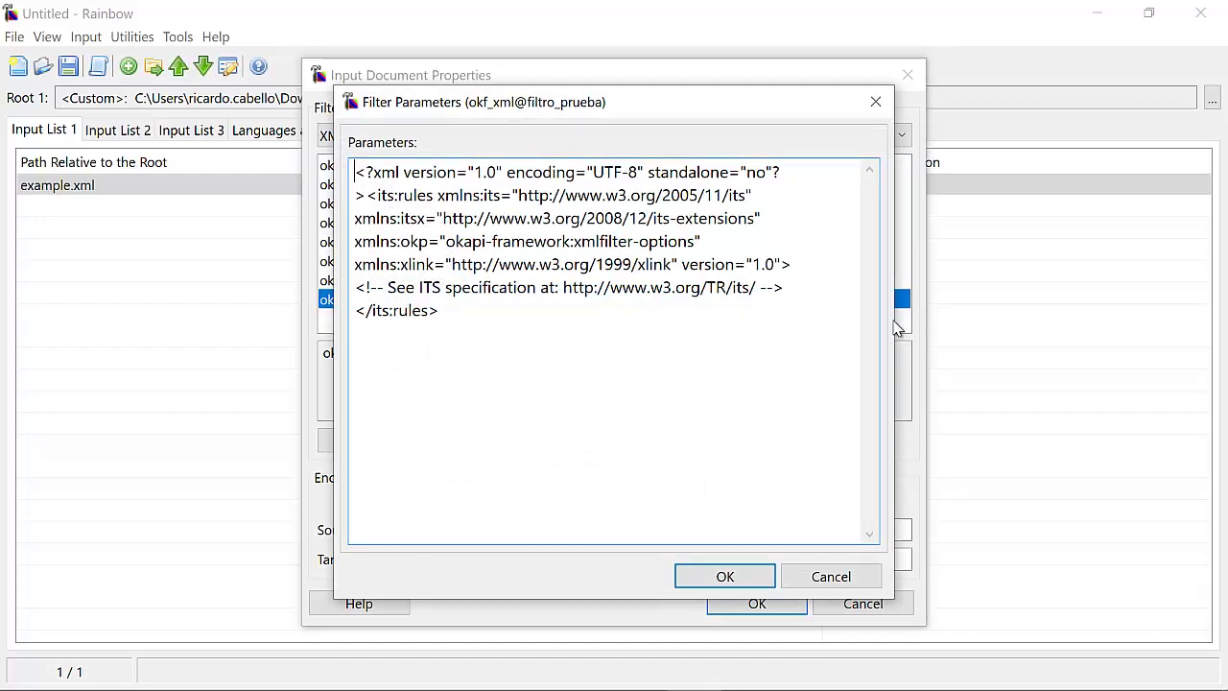
Widen the Filter Parameters dialog on both sides and insert two new lines after the ITS specification comment.
{"action": "left_click_drag", "start_coordinate": [893, 318], "coordinate": [1206, 316]}
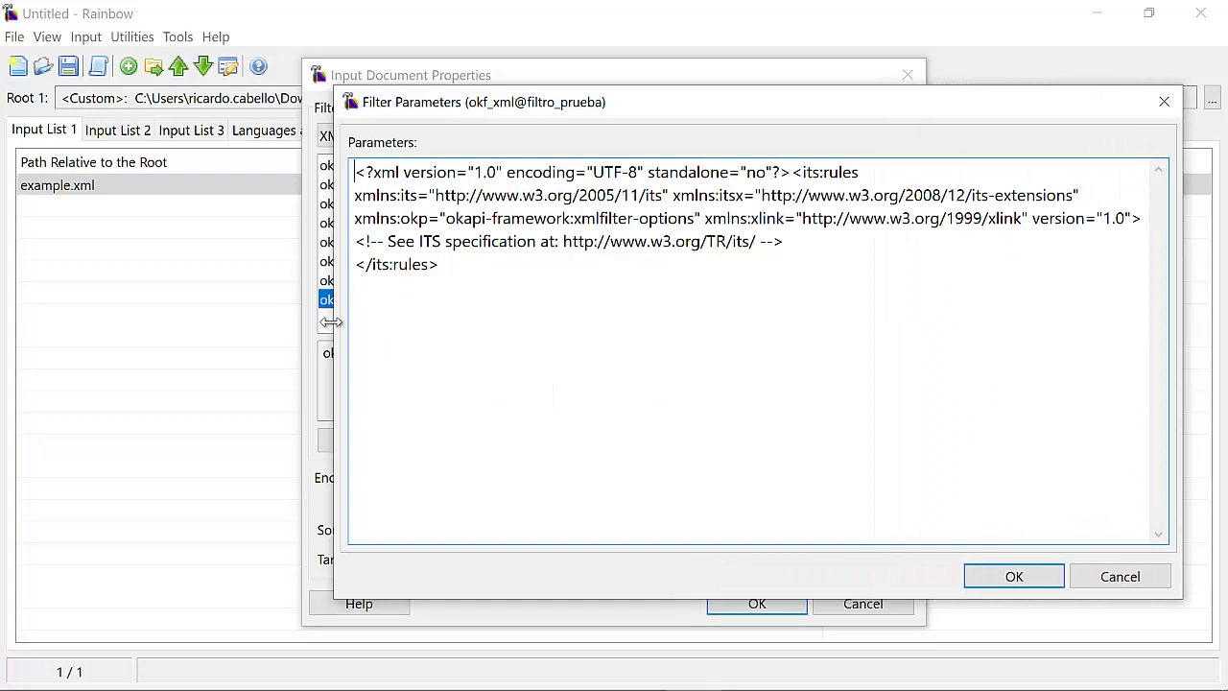
{"action": "left_click_drag", "start_coordinate": [334, 319], "coordinate": [104, 305]}
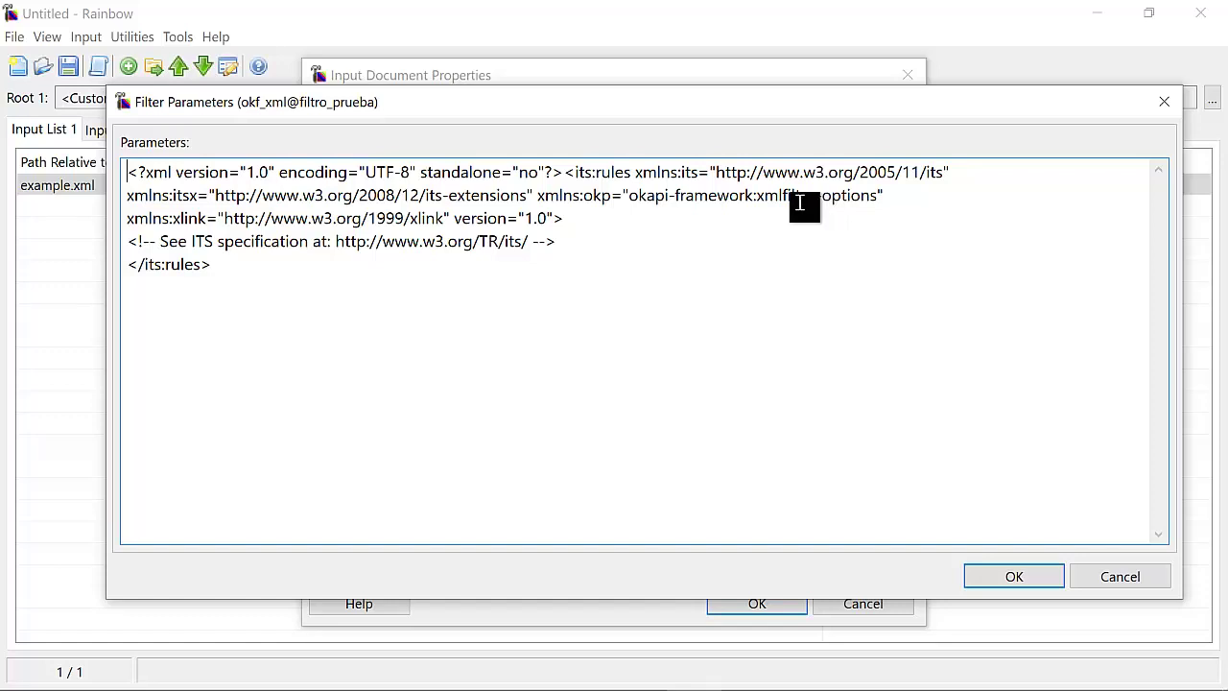
{"action": "left_click", "coordinate": [566, 241]}
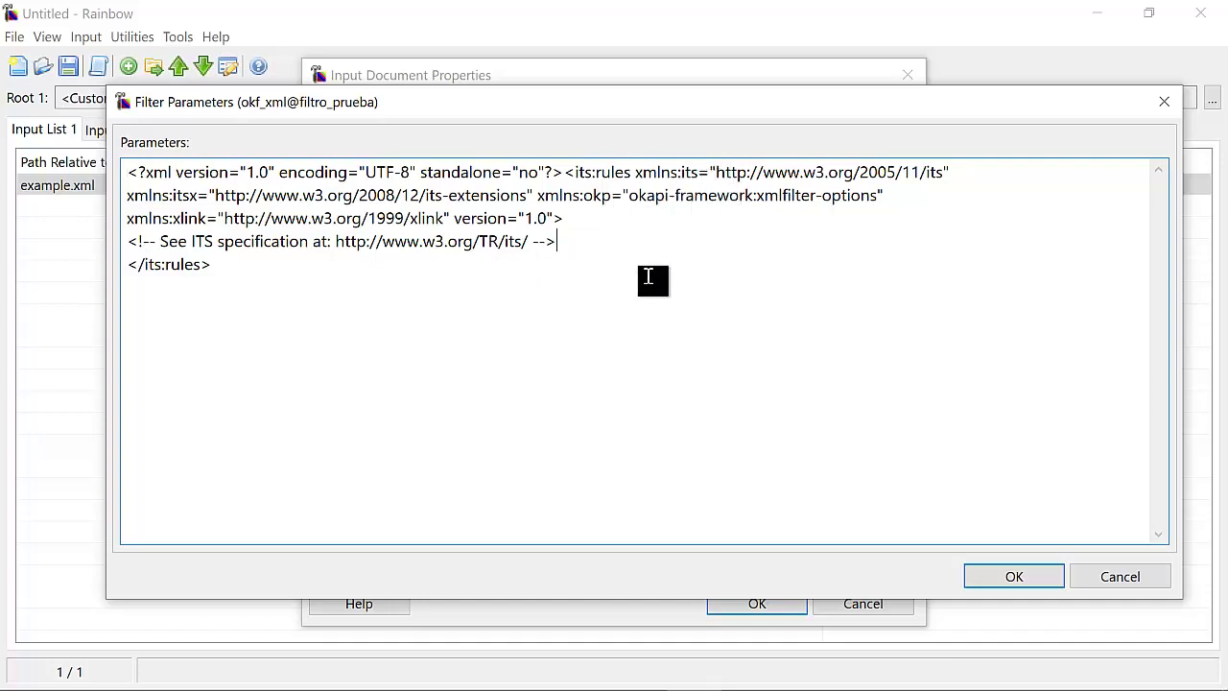
{"action": "key", "text": "Return"}
{"action": "key", "text": "Return"}
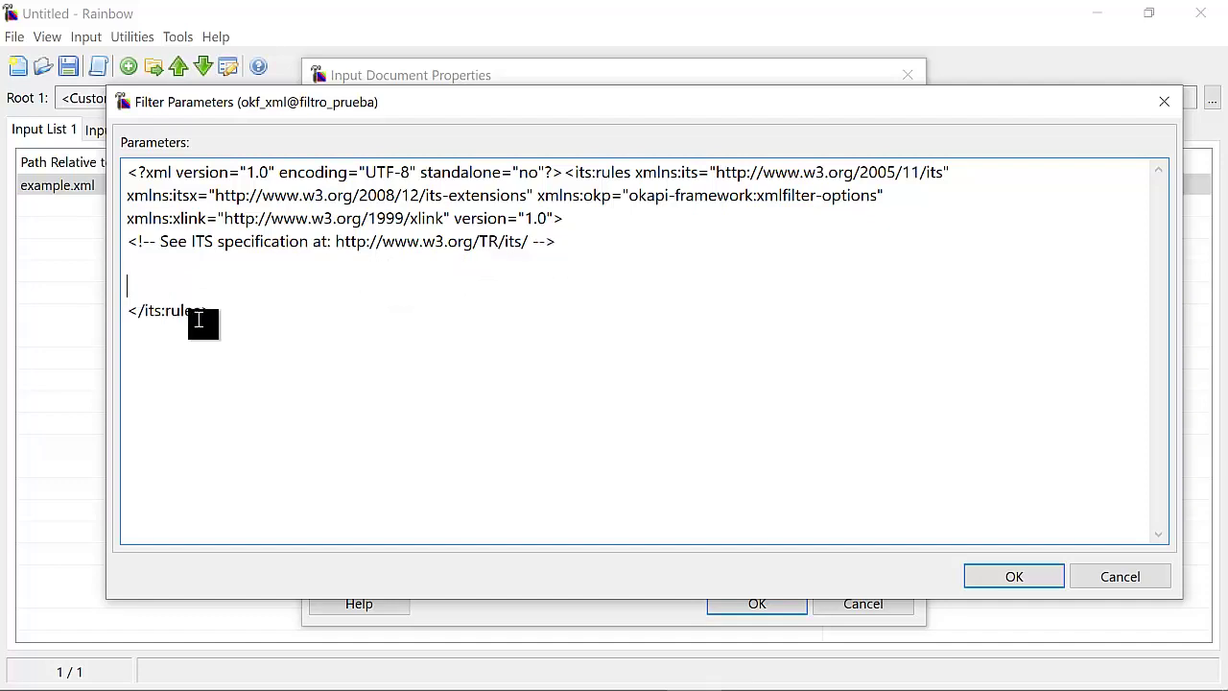
Copy the rule <its:translateRule selector="//reviewNote" translate="no"/> from Notepad into Rainbow's filter parameters, above the closing its:rules tag.
{"action": "mouse_move", "coordinate": [374, 686]}
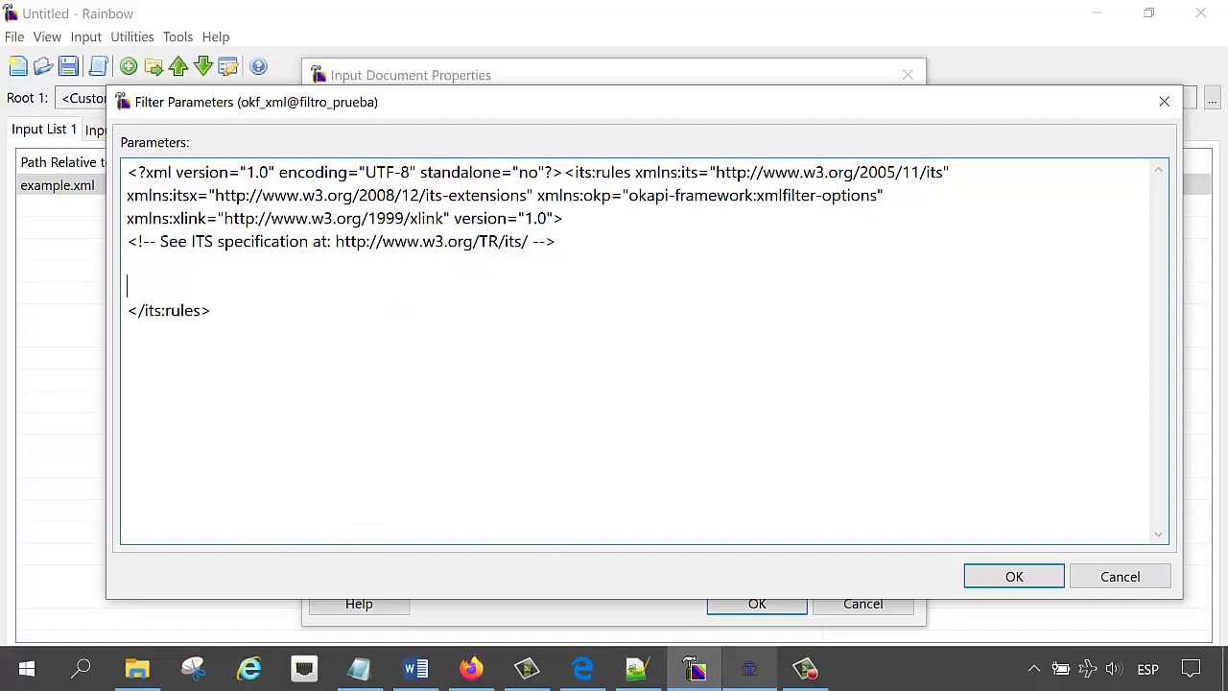
{"action": "left_click", "coordinate": [357, 671]}
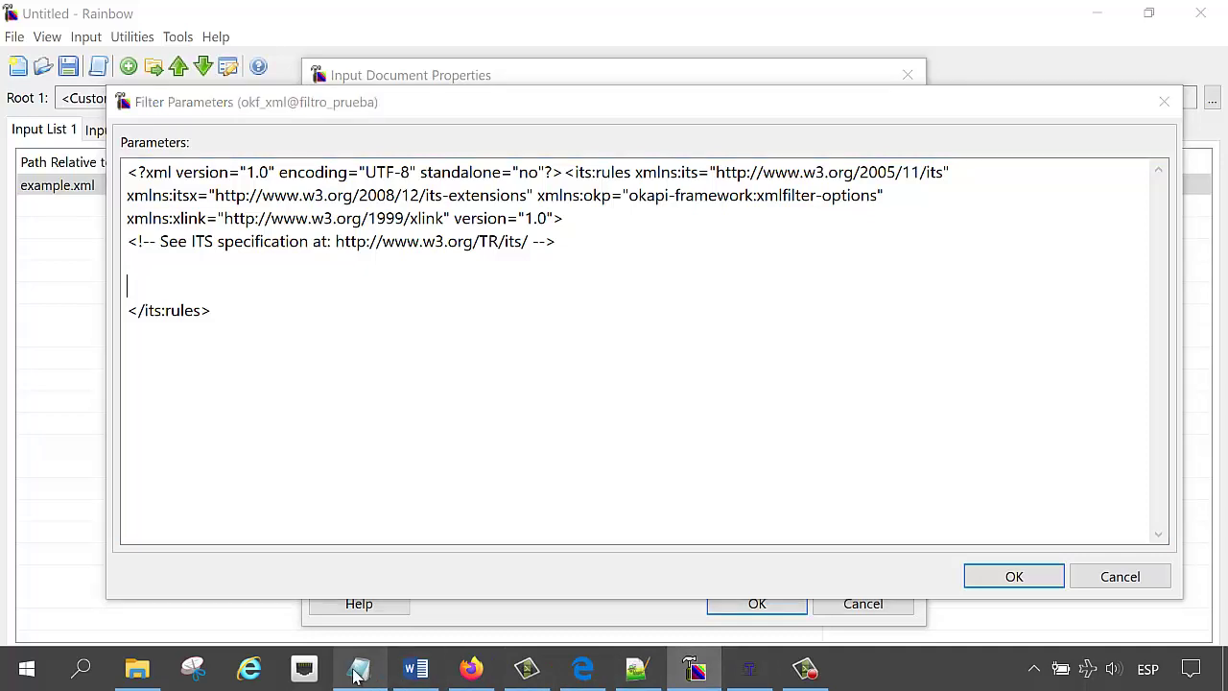
{"action": "left_click", "coordinate": [595, 80]}
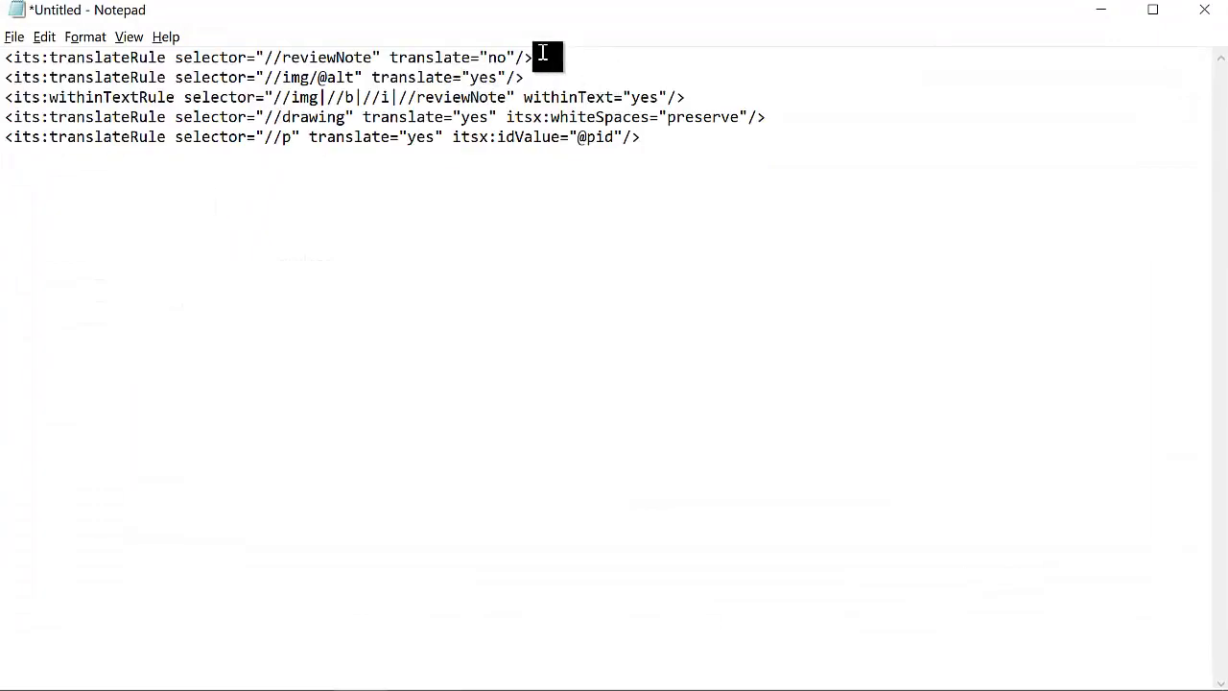
{"action": "left_click_drag", "start_coordinate": [540, 57], "coordinate": [3, 58]}
{"action": "key", "text": "ctrl+c"}
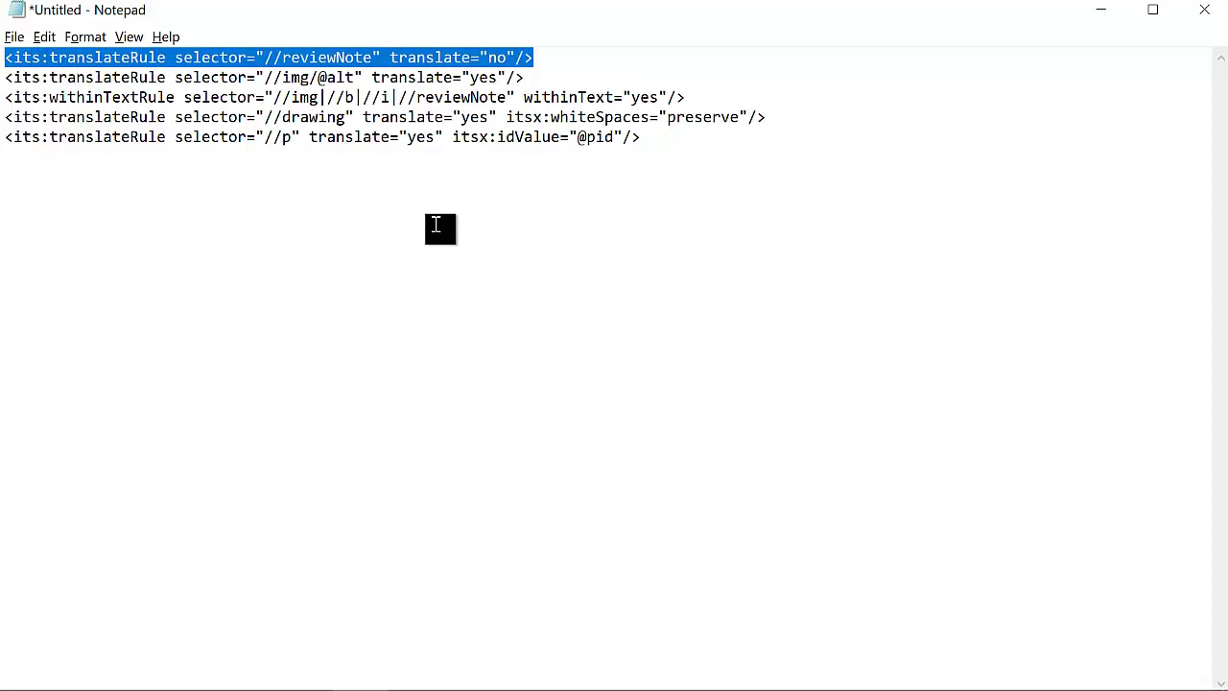
{"action": "mouse_move", "coordinate": [518, 686]}
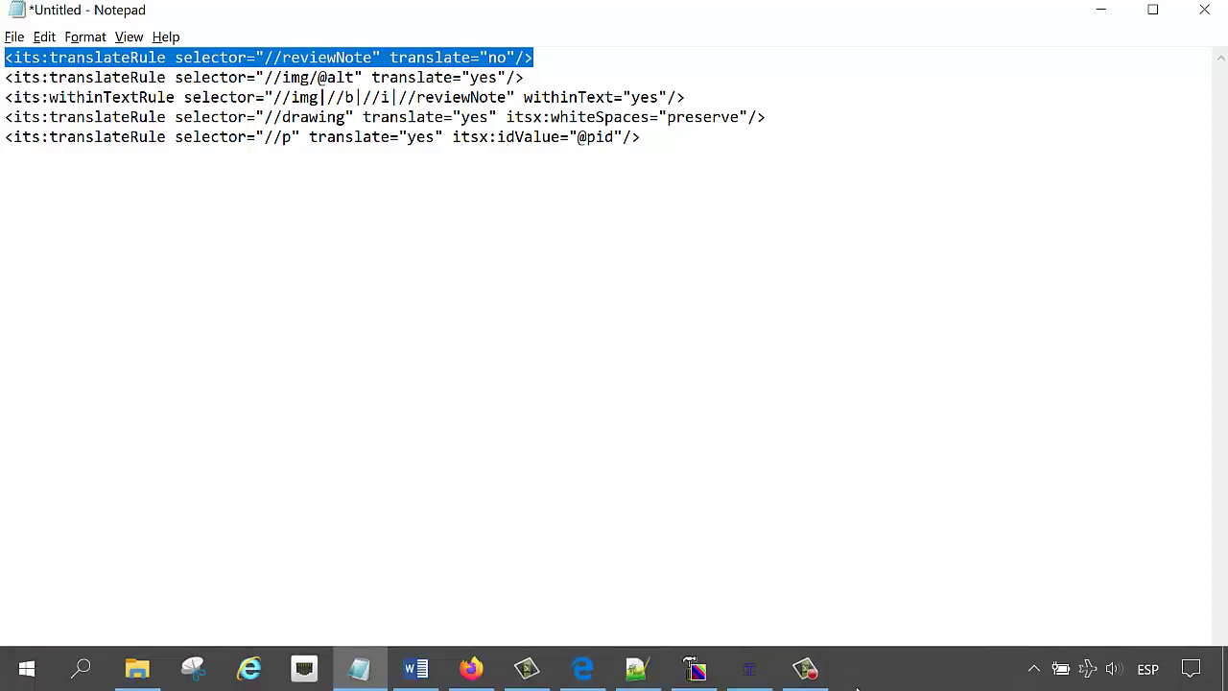
{"action": "left_click", "coordinate": [700, 672]}
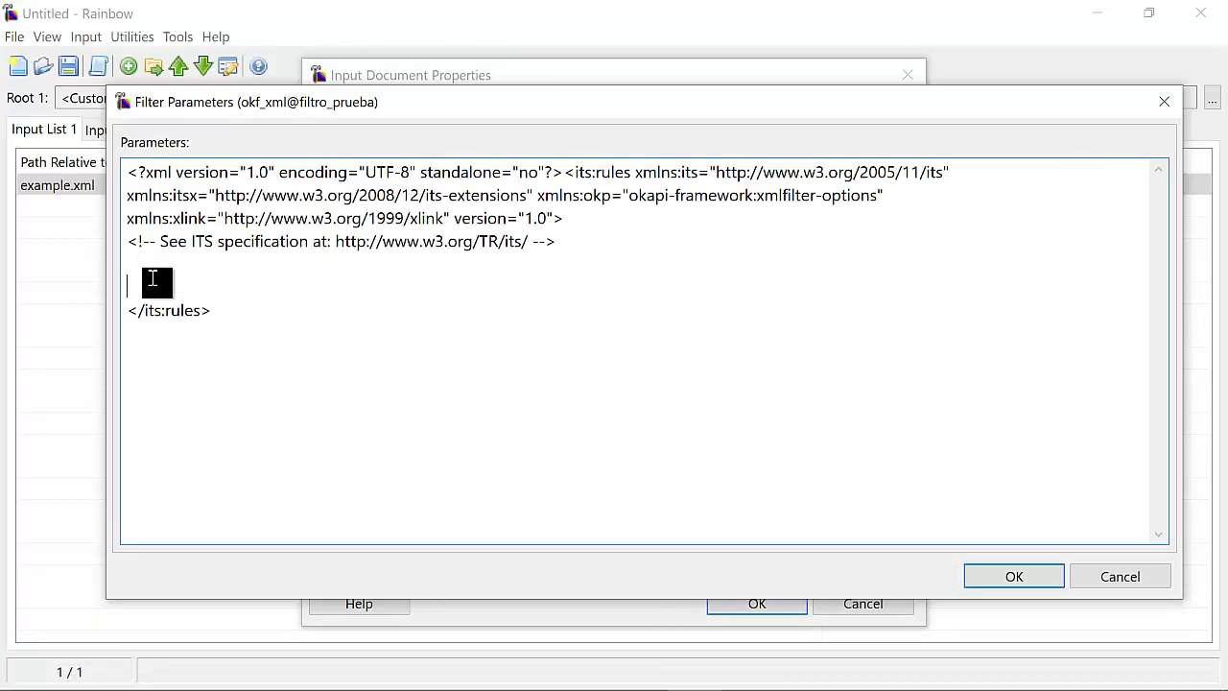
{"action": "key", "text": "ctrl+v"}
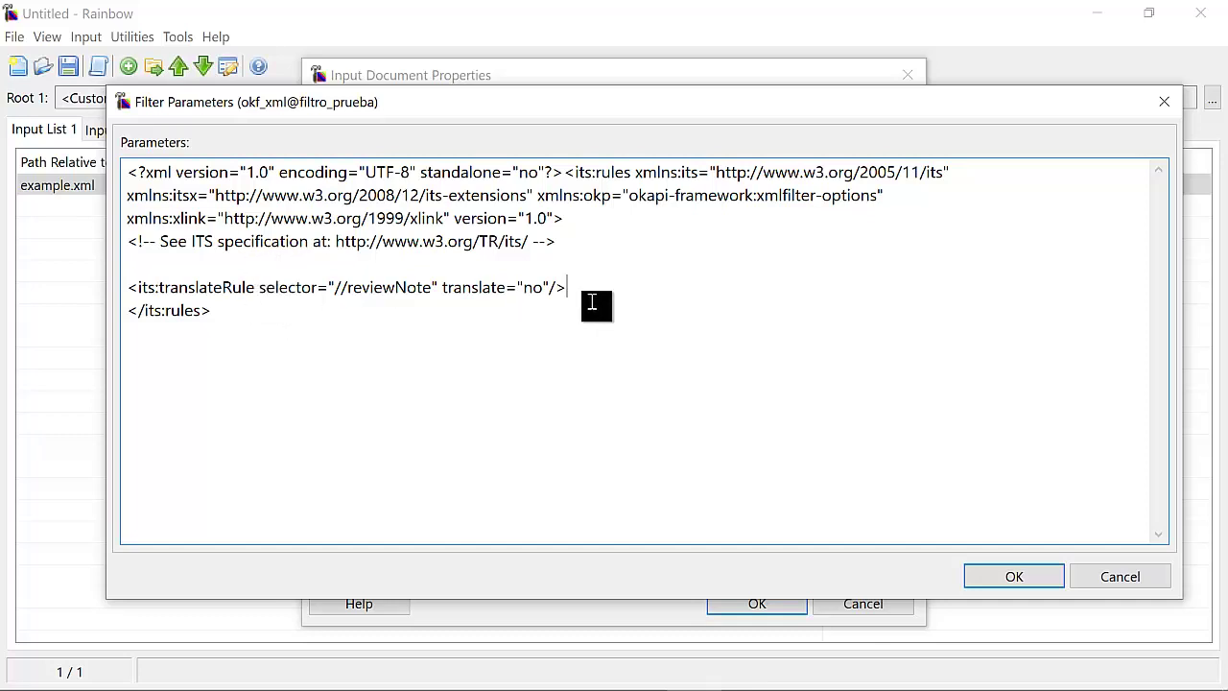
{"action": "mouse_move", "coordinate": [470, 685]}
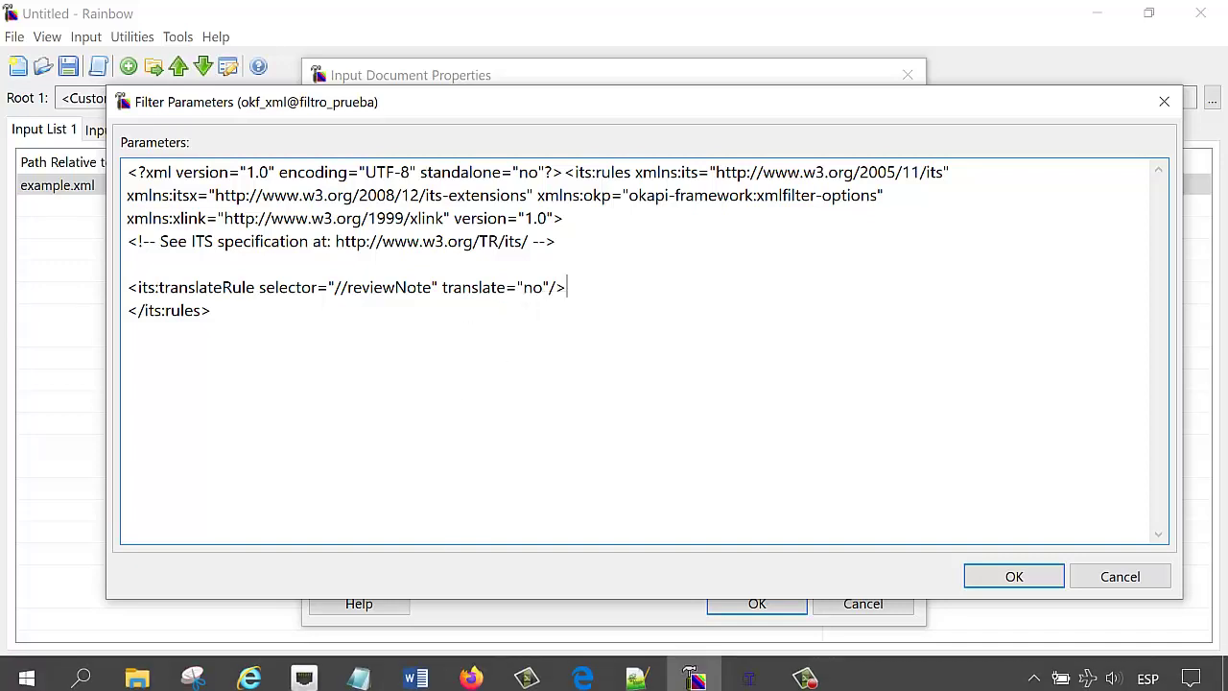
{"action": "left_click", "coordinate": [359, 668]}
{"action": "left_click_drag", "start_coordinate": [523, 79], "coordinate": [16, 80]}
{"action": "key", "text": "ctrl+c"}
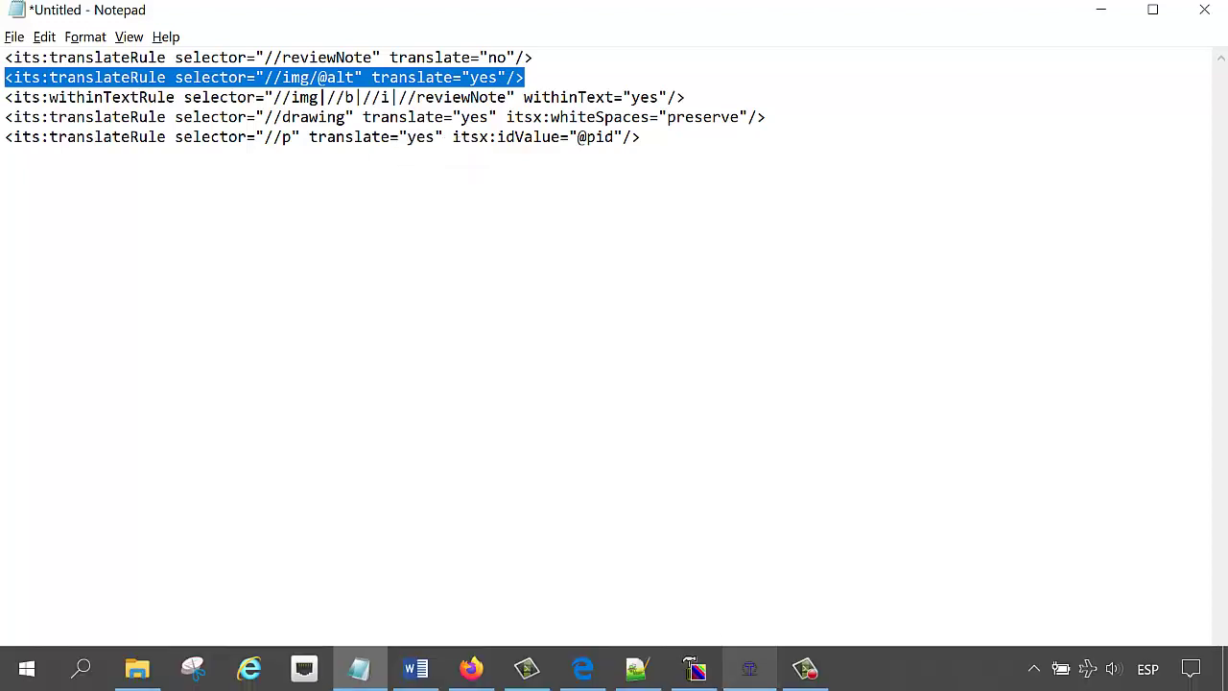
{"action": "left_click", "coordinate": [703, 674]}
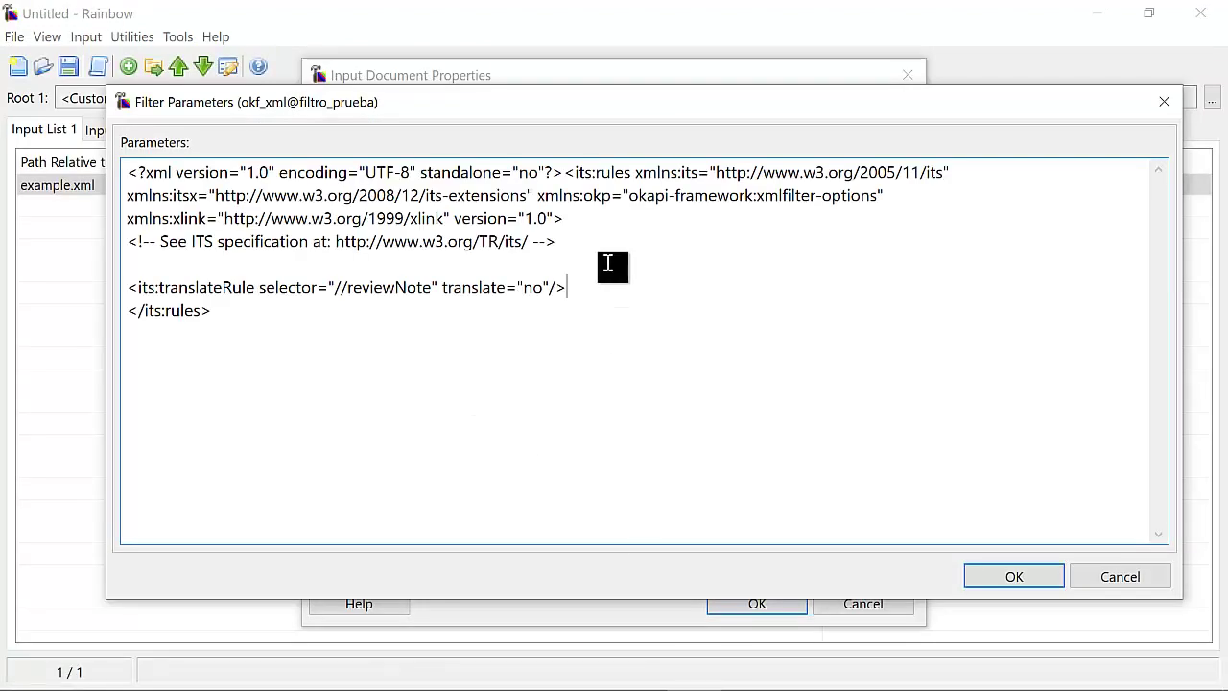
{"action": "key", "text": "Return"}
{"action": "key", "text": "ctrl+v"}
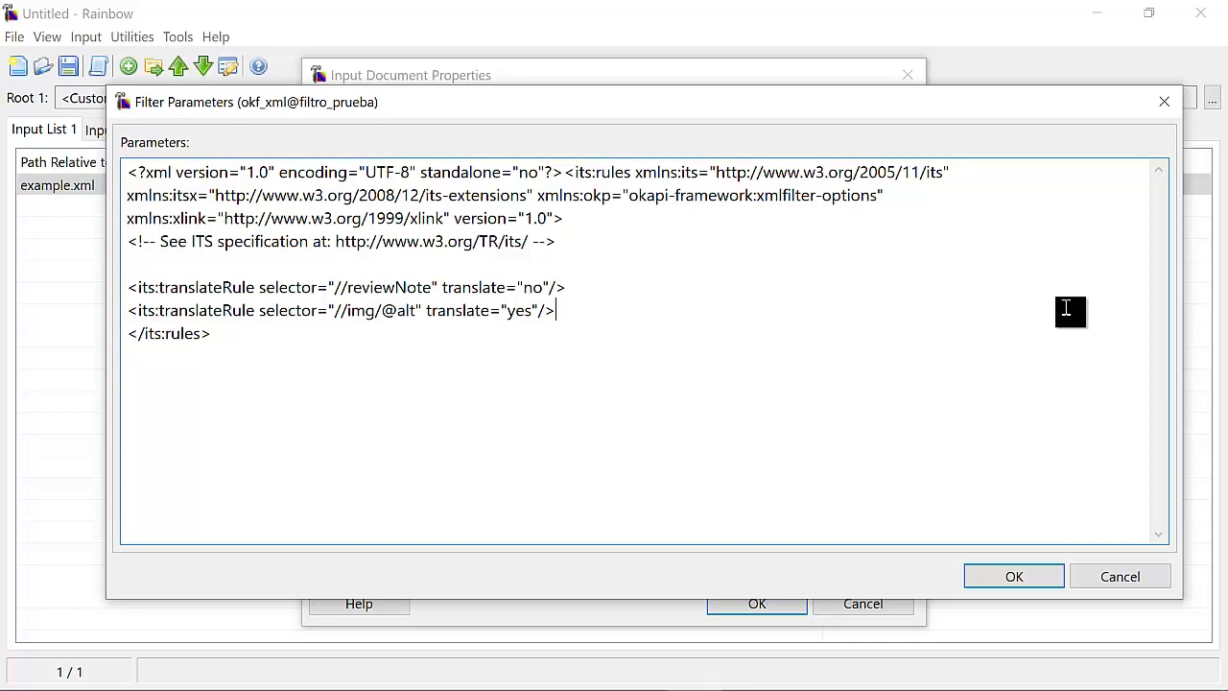
Copy the rule <its:withinTextRule selector="//img|//b|//i|//reviewNote" withinText="yes"/> from Notepad onto a new line below the img alt rule in Rainbow.
{"action": "key", "text": "Return"}
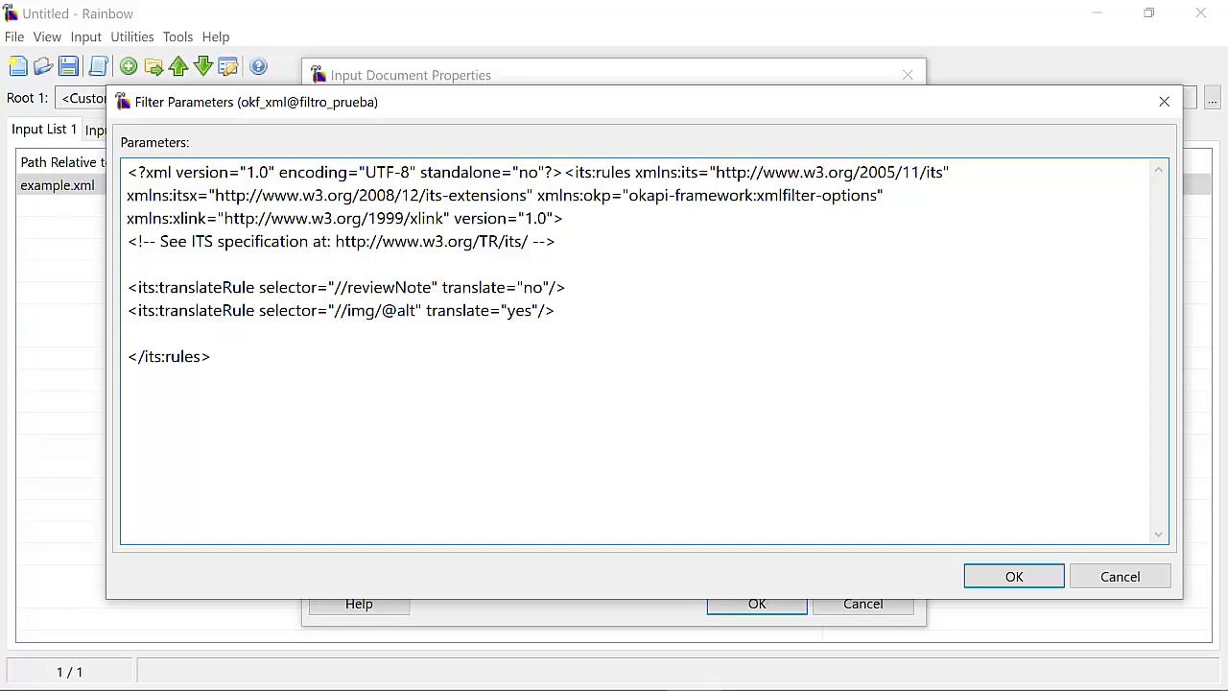
{"action": "mouse_move", "coordinate": [419, 683]}
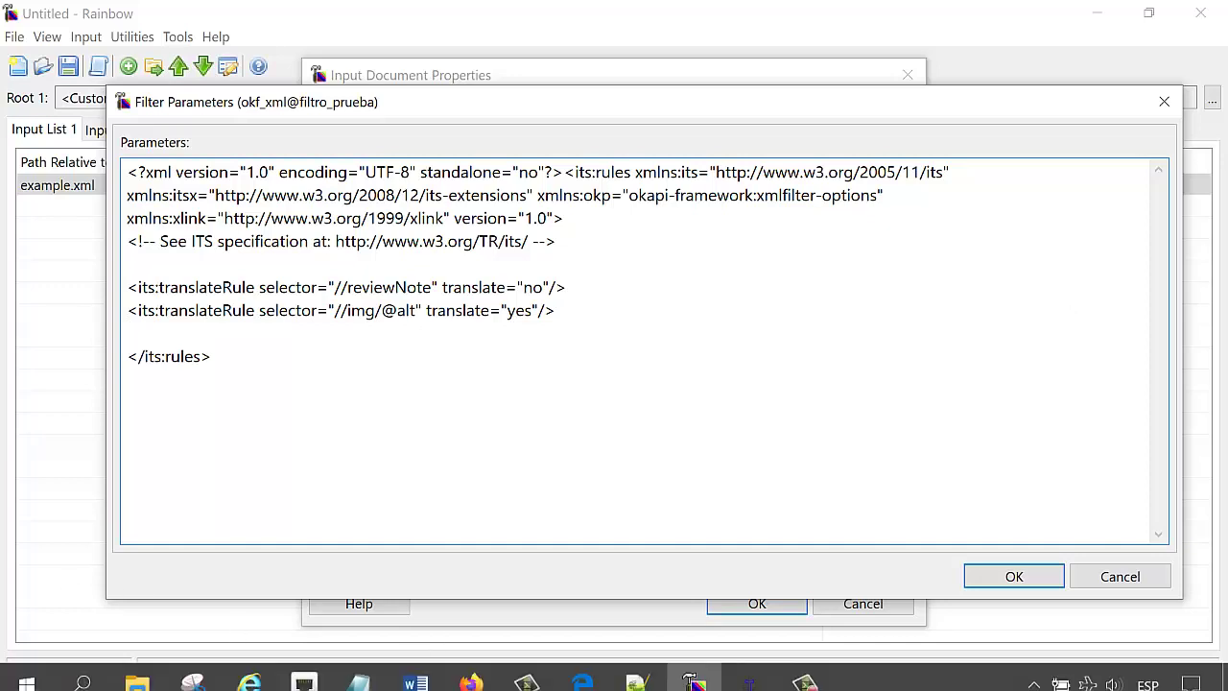
{"action": "left_click", "coordinate": [358, 668]}
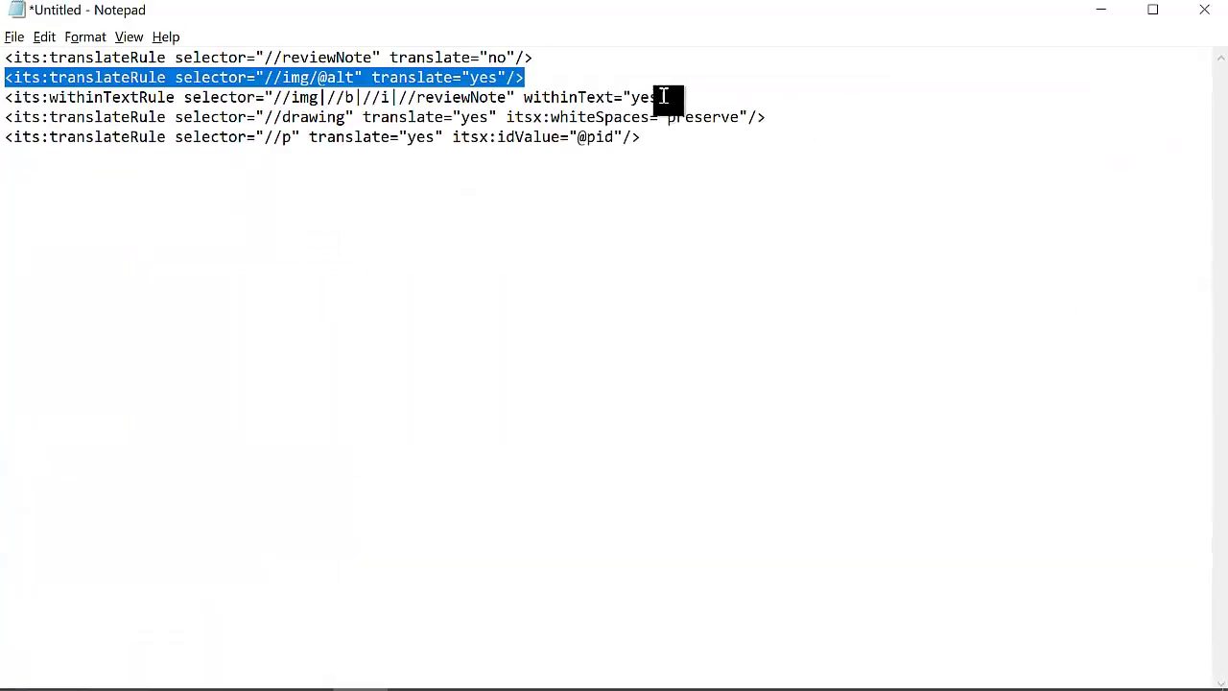
{"action": "left_click_drag", "start_coordinate": [687, 97], "coordinate": [4, 95]}
{"action": "key", "text": "ctrl+c"}
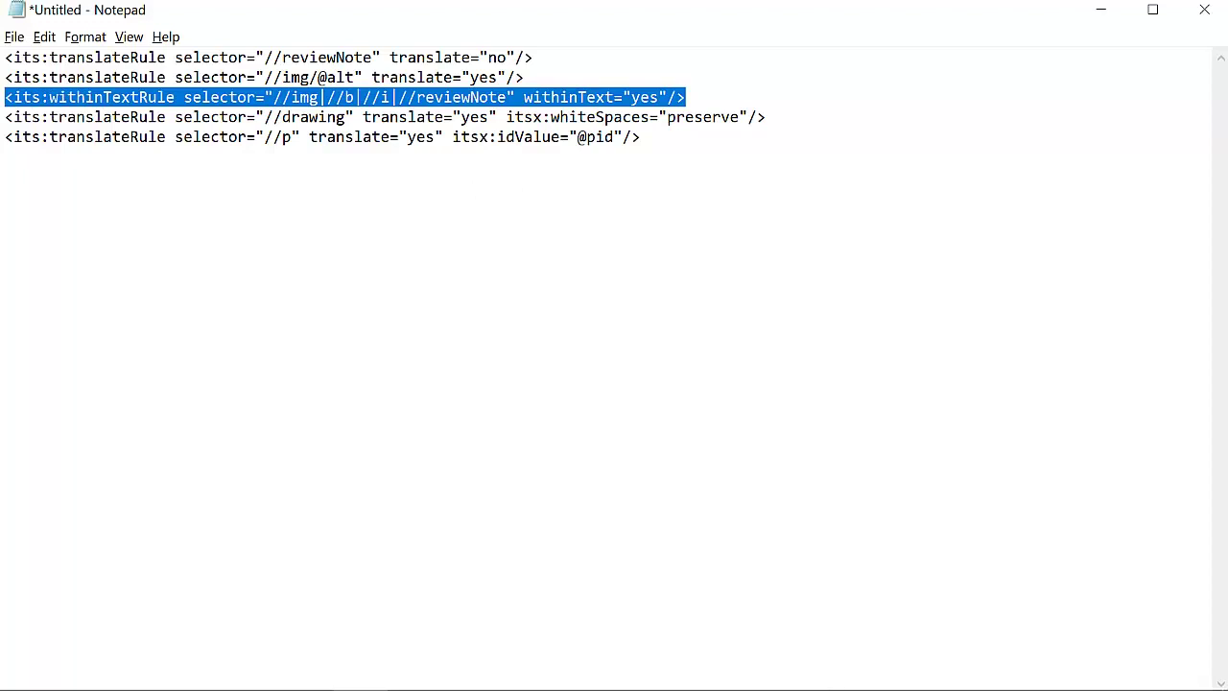
{"action": "left_click", "coordinate": [699, 671]}
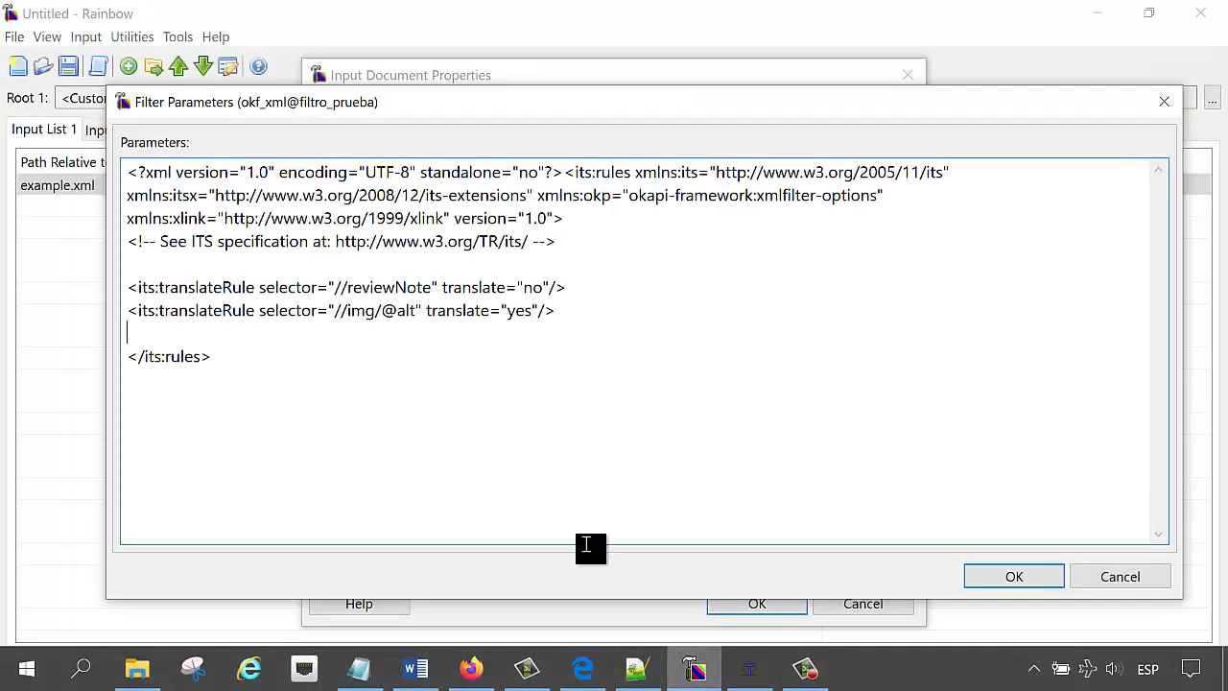
{"action": "left_click", "coordinate": [576, 333]}
{"action": "key", "text": "ctrl+v"}
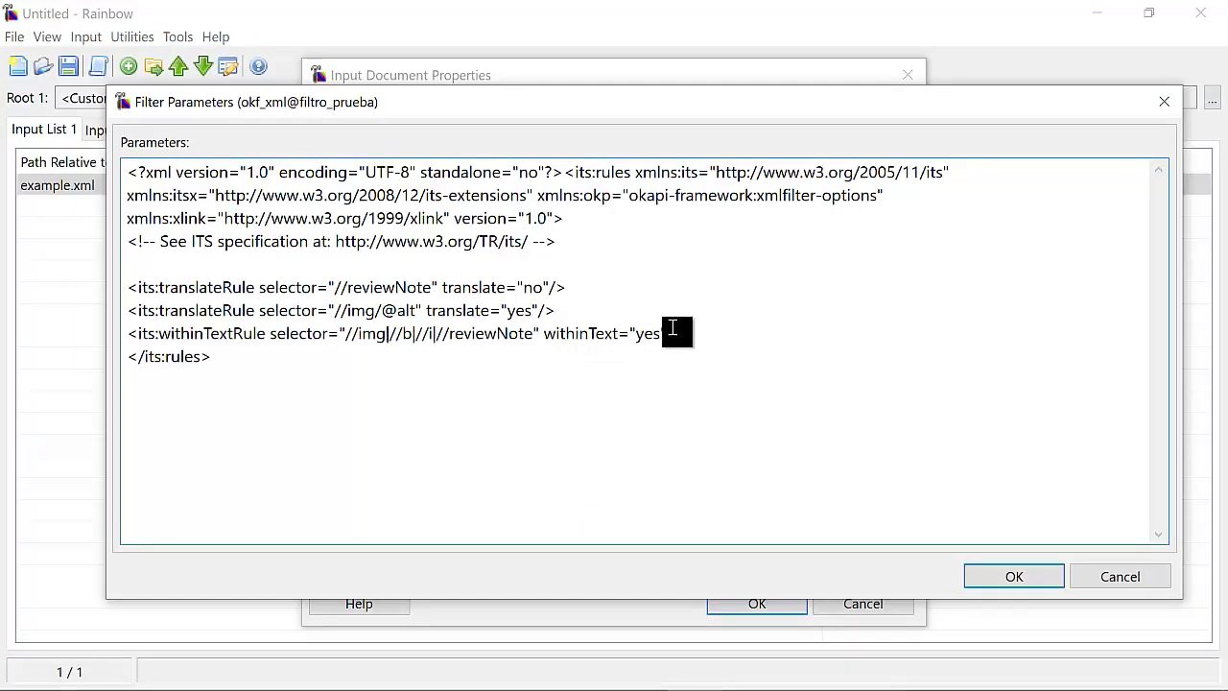
Copy the rule <its:translateRule selector="//drawing" translate="yes" itsx:whiteSpaces="preserve"/> from Notepad onto a new line below the withinTextRule in Rainbow.
{"action": "key", "text": "Return"}
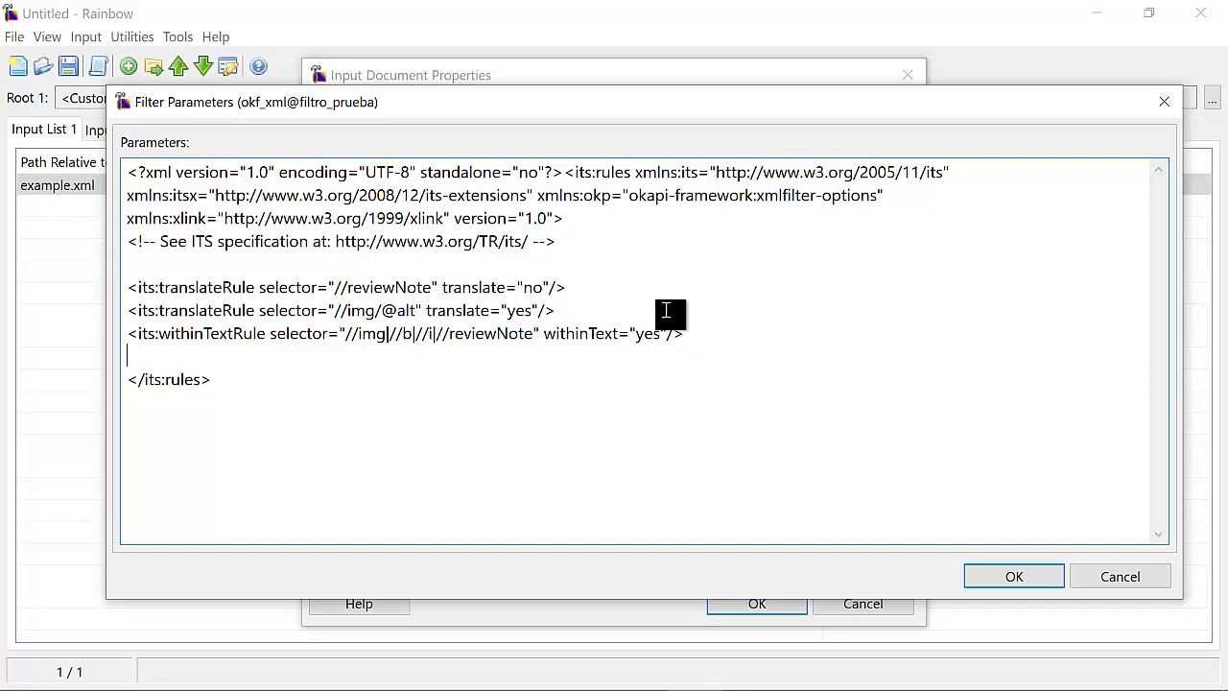
{"action": "mouse_move", "coordinate": [284, 674]}
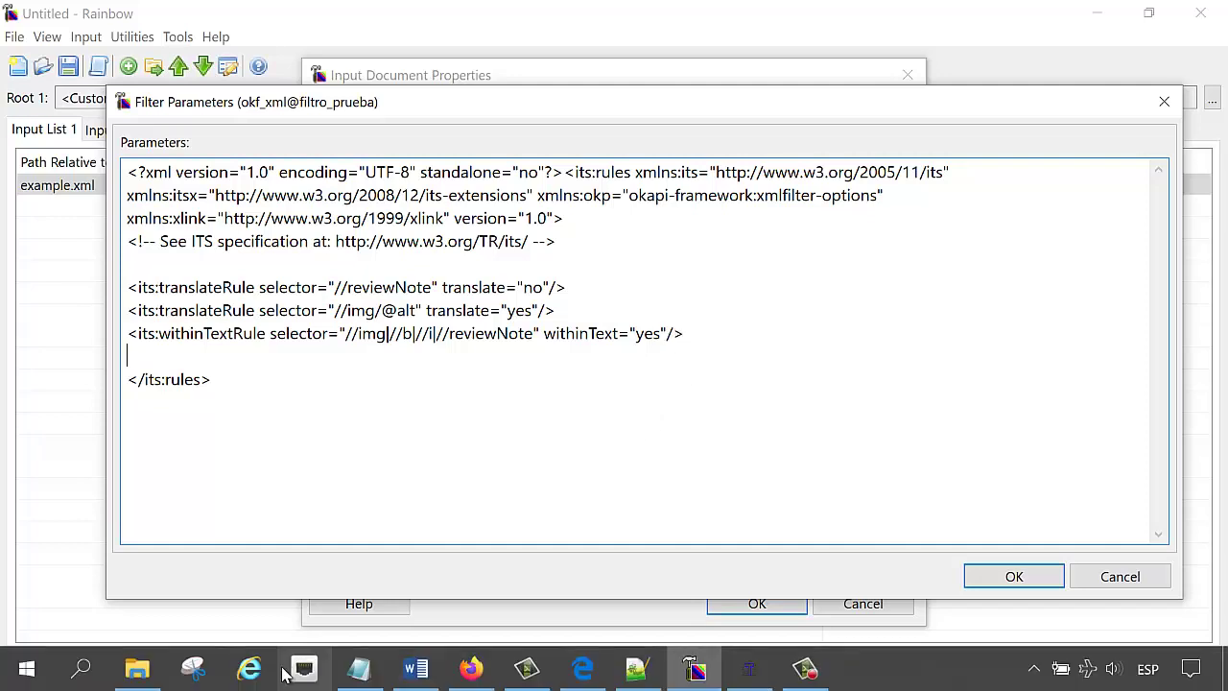
{"action": "left_click", "coordinate": [359, 669]}
{"action": "left_click", "coordinate": [777, 117]}
{"action": "left_click_drag", "start_coordinate": [715, 120], "coordinate": [5, 117]}
{"action": "key", "text": "ctrl+c"}
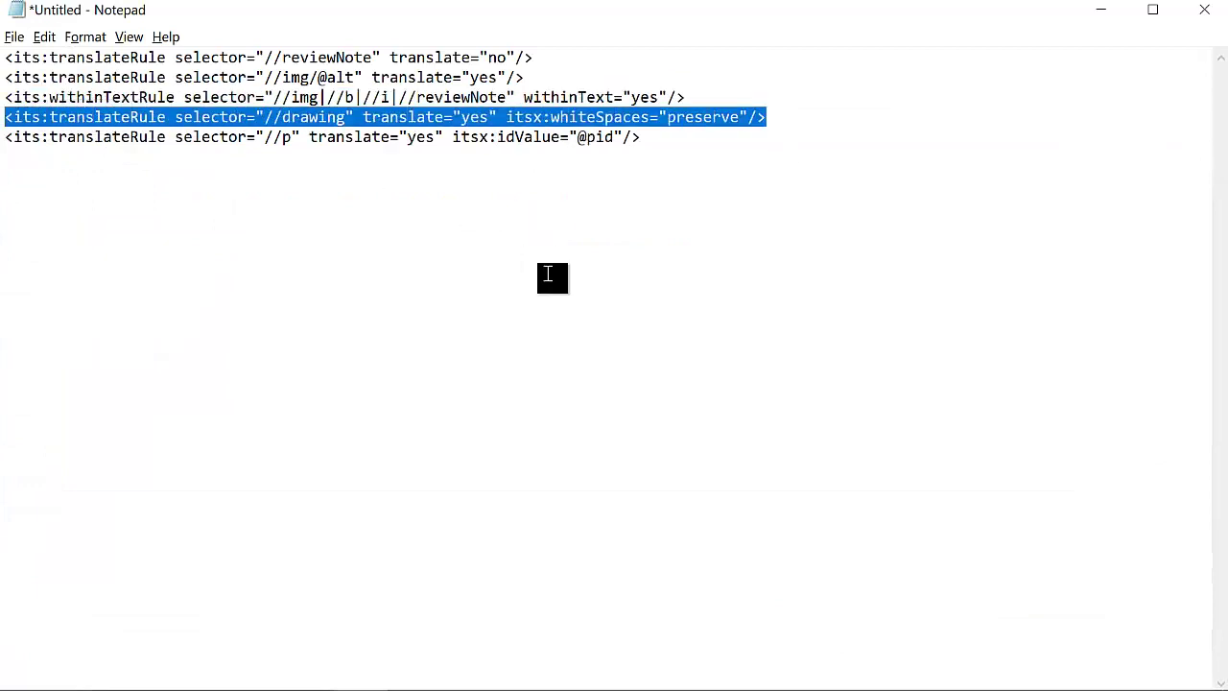
{"action": "mouse_move", "coordinate": [775, 674]}
{"action": "left_click", "coordinate": [714, 677]}
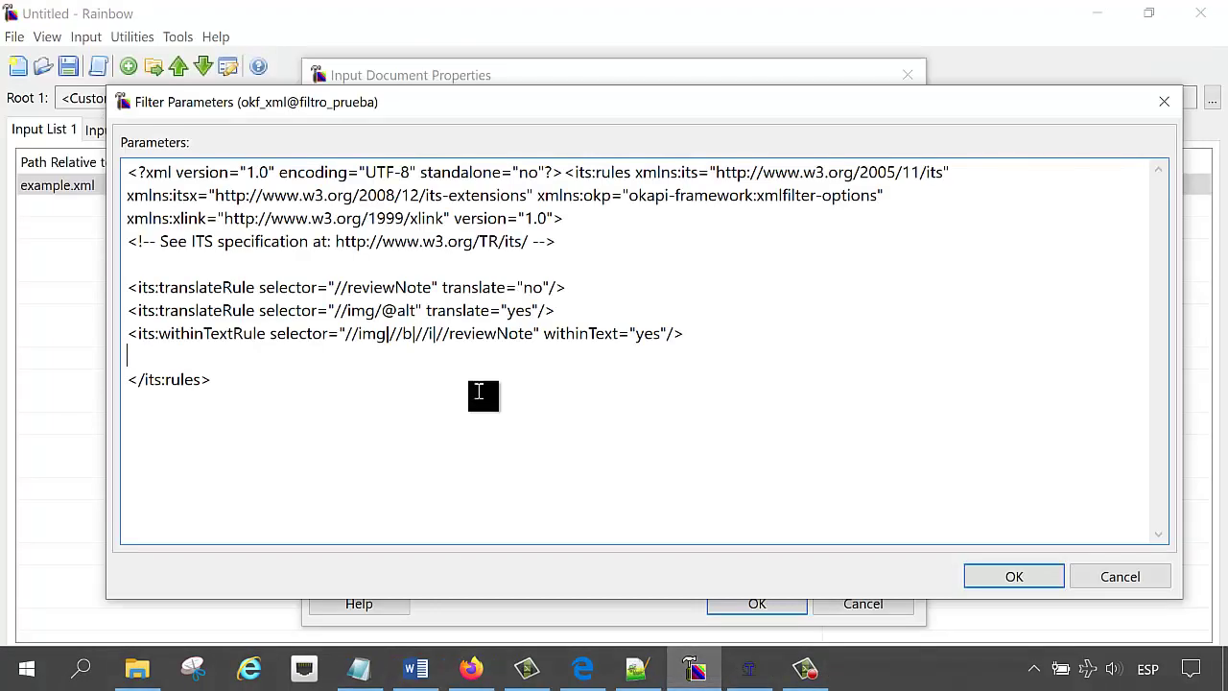
{"action": "key", "text": "ctrl+v"}
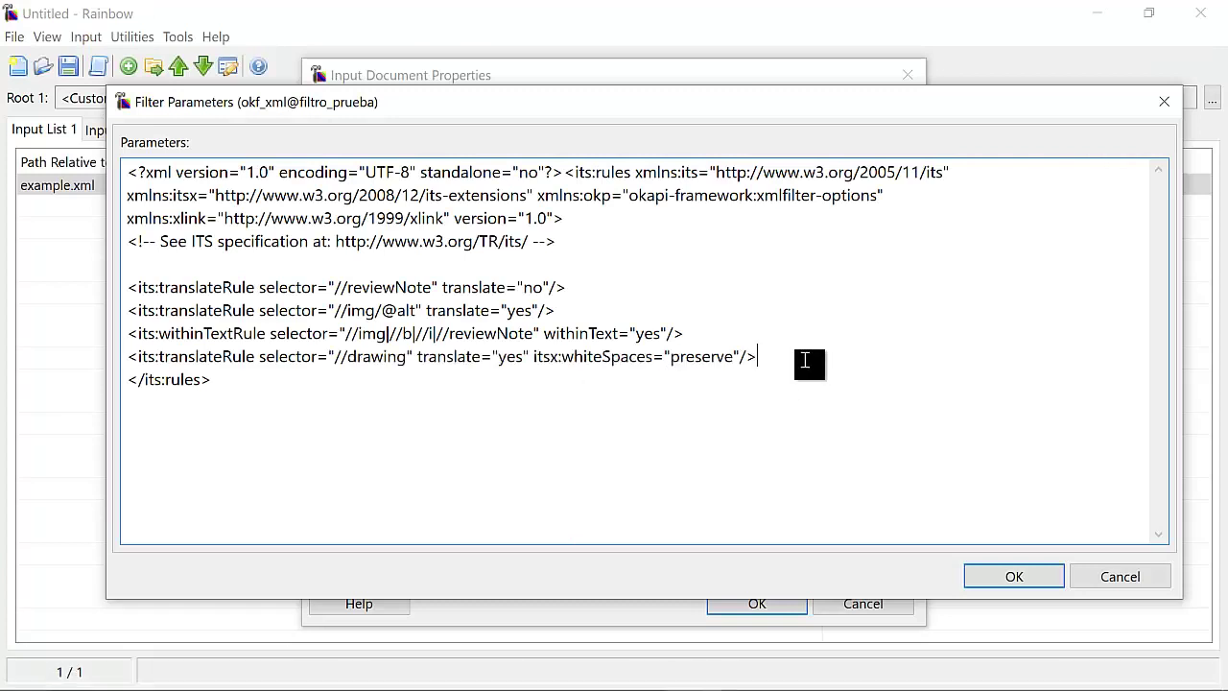
{"action": "key", "text": "Return"}
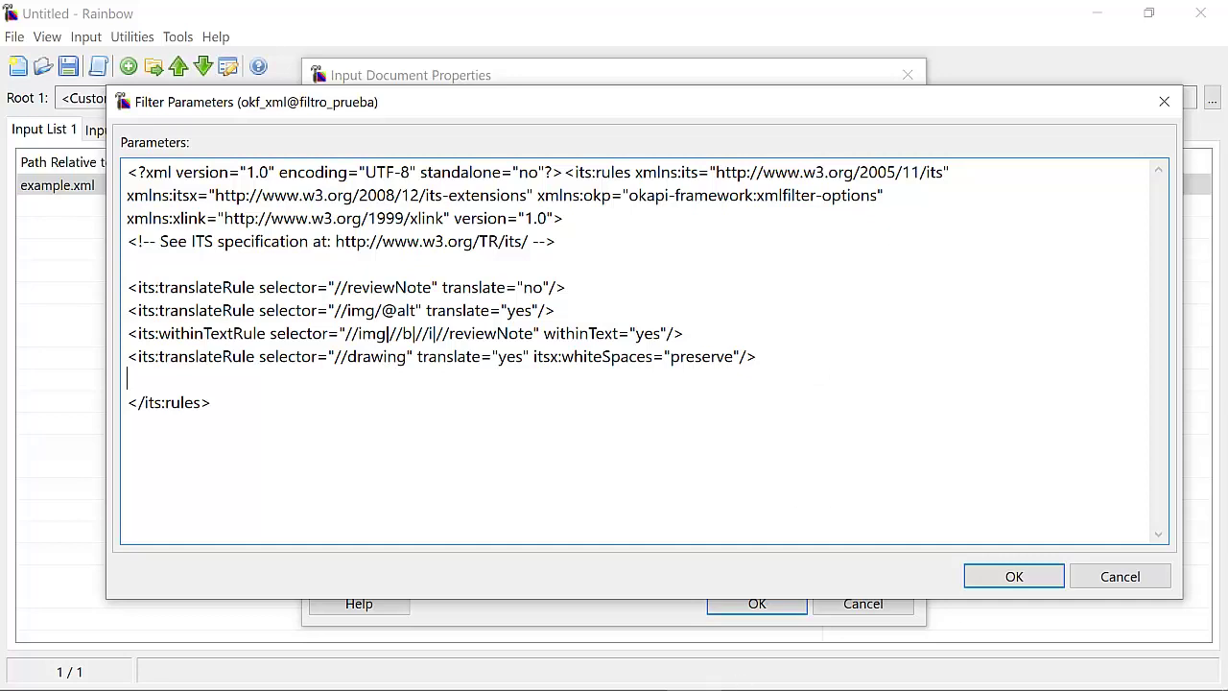
{"action": "left_click", "coordinate": [359, 671]}
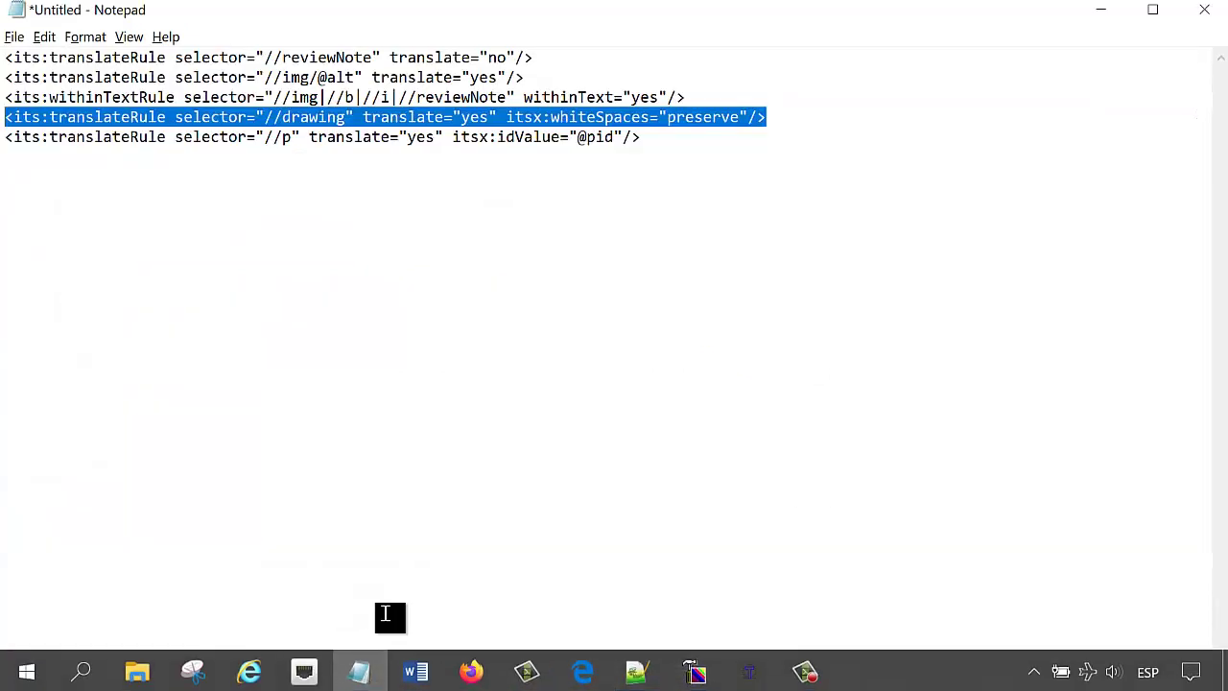
{"action": "left_click_drag", "start_coordinate": [639, 139], "coordinate": [10, 142]}
{"action": "key", "text": "ctrl+c"}
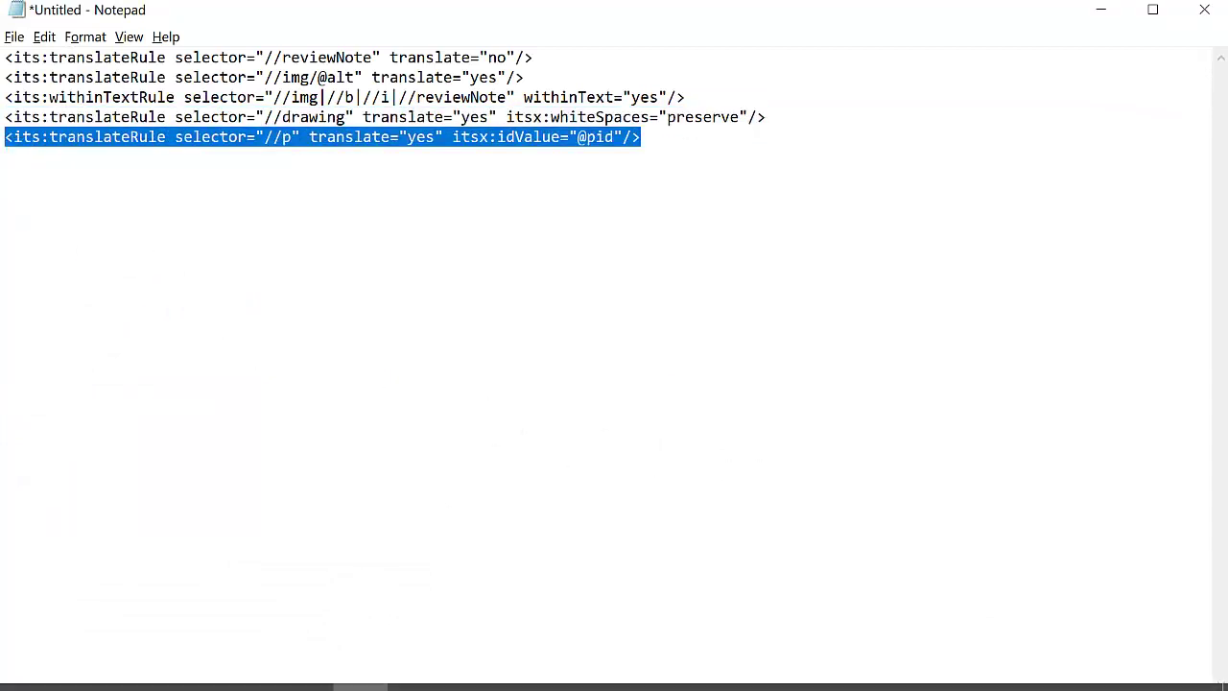
{"action": "left_click", "coordinate": [698, 668]}
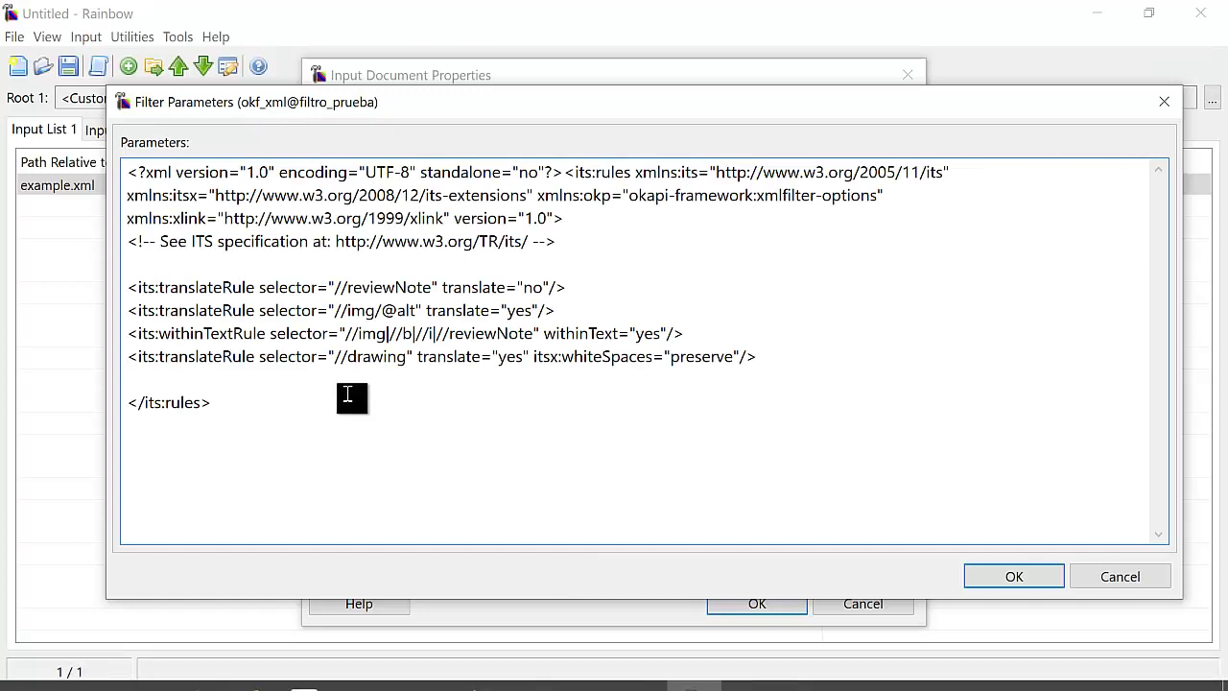
{"action": "key", "text": "ctrl+v"}
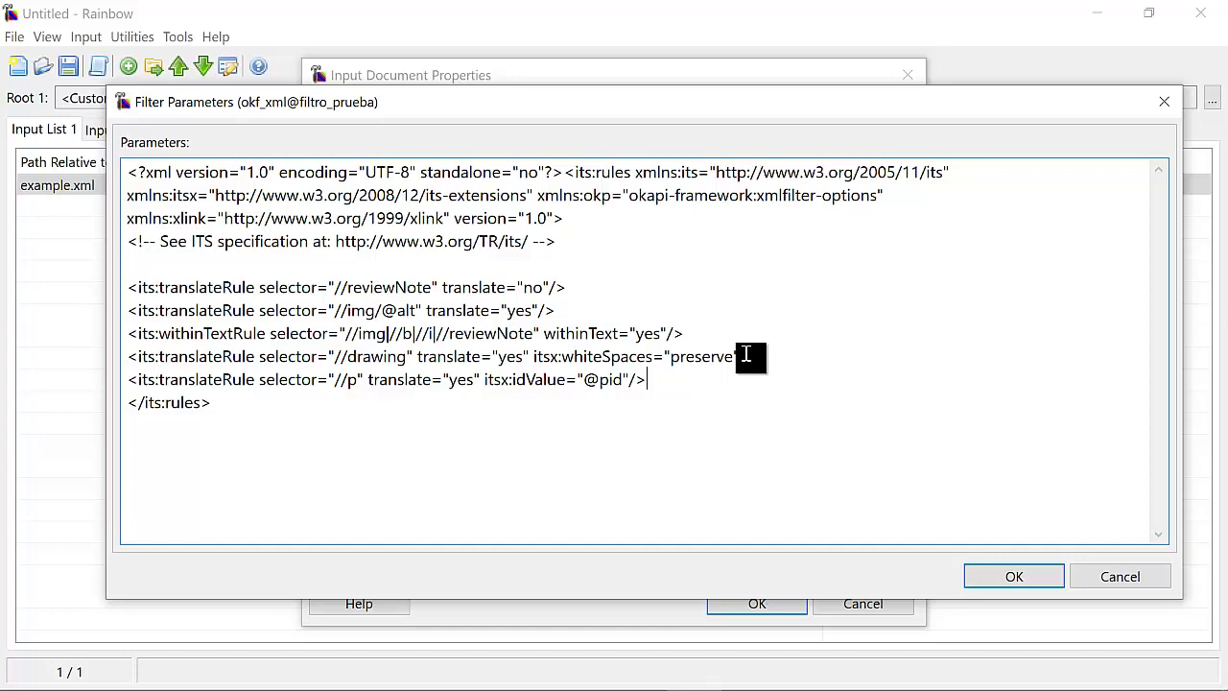
Remove the blank line after the ITS specification comment, save the parameters, and assign okf_xml@filtro_prueba to example.xml.
{"action": "left_click", "coordinate": [583, 241]}
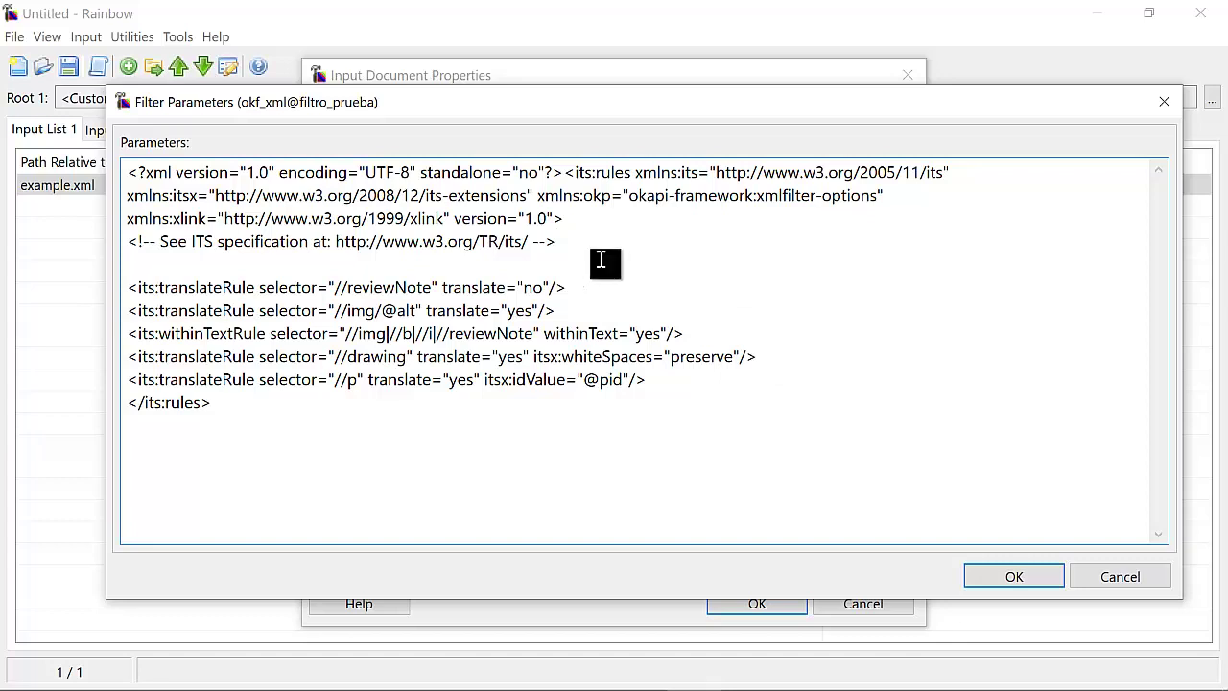
{"action": "key", "text": "Delete"}
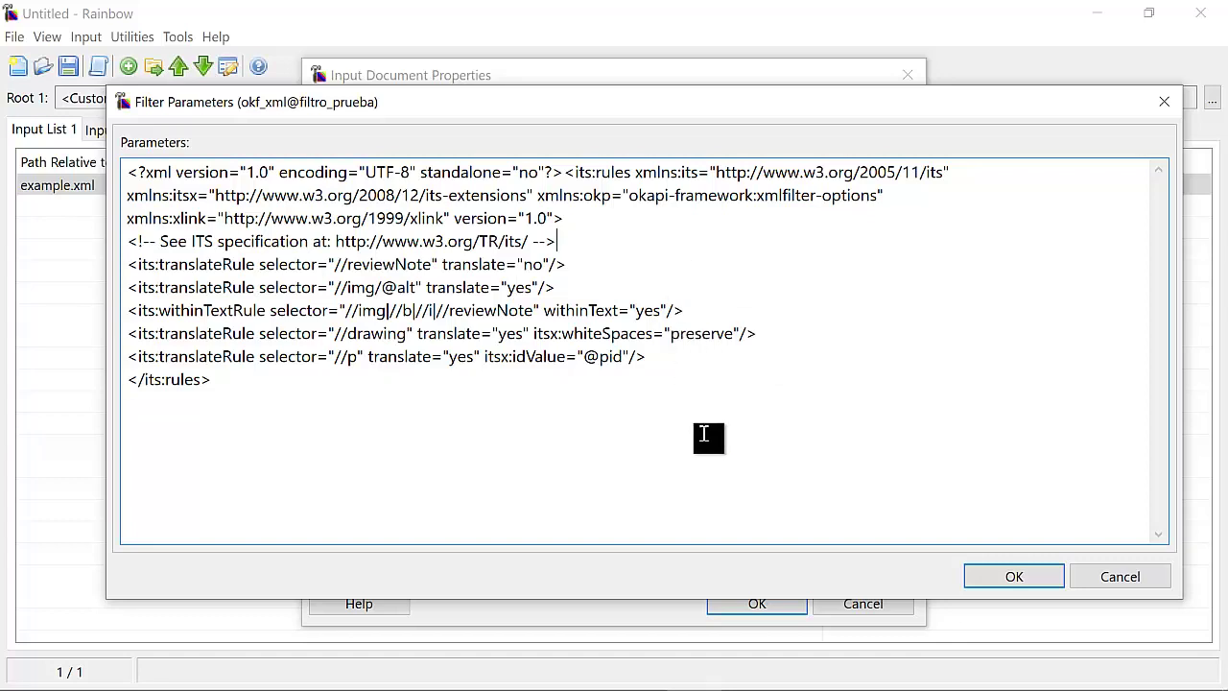
{"action": "left_click", "coordinate": [988, 576]}
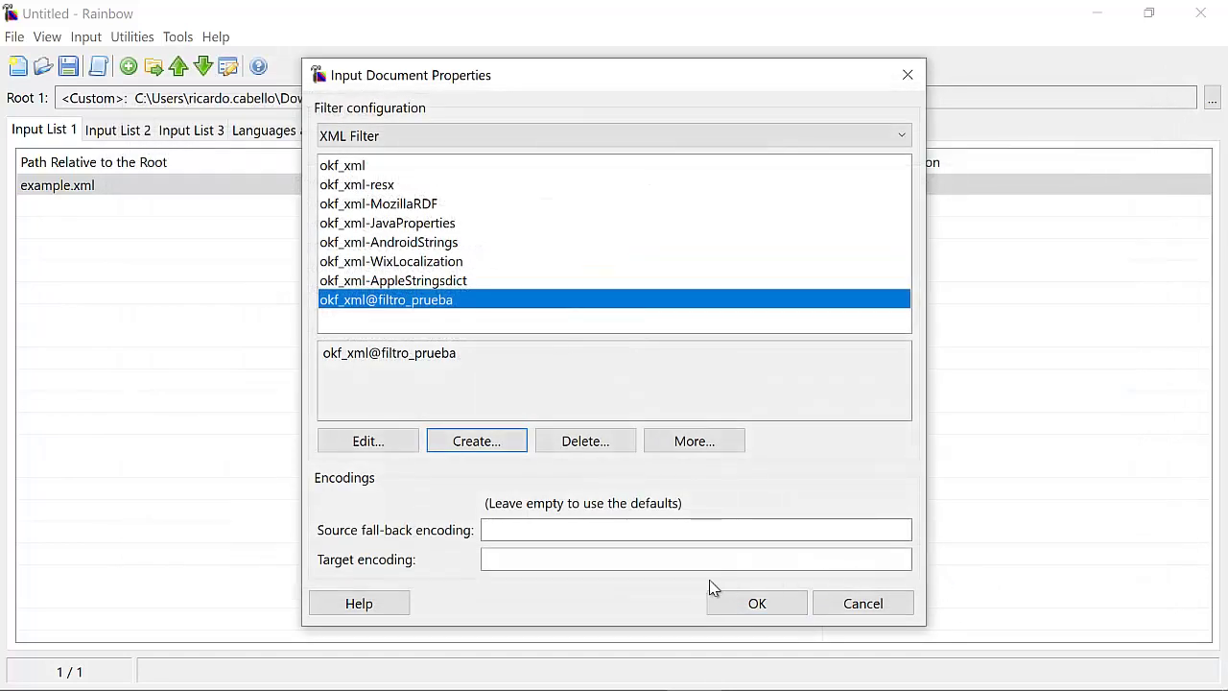
{"action": "left_click", "coordinate": [422, 282]}
{"action": "left_click", "coordinate": [422, 300]}
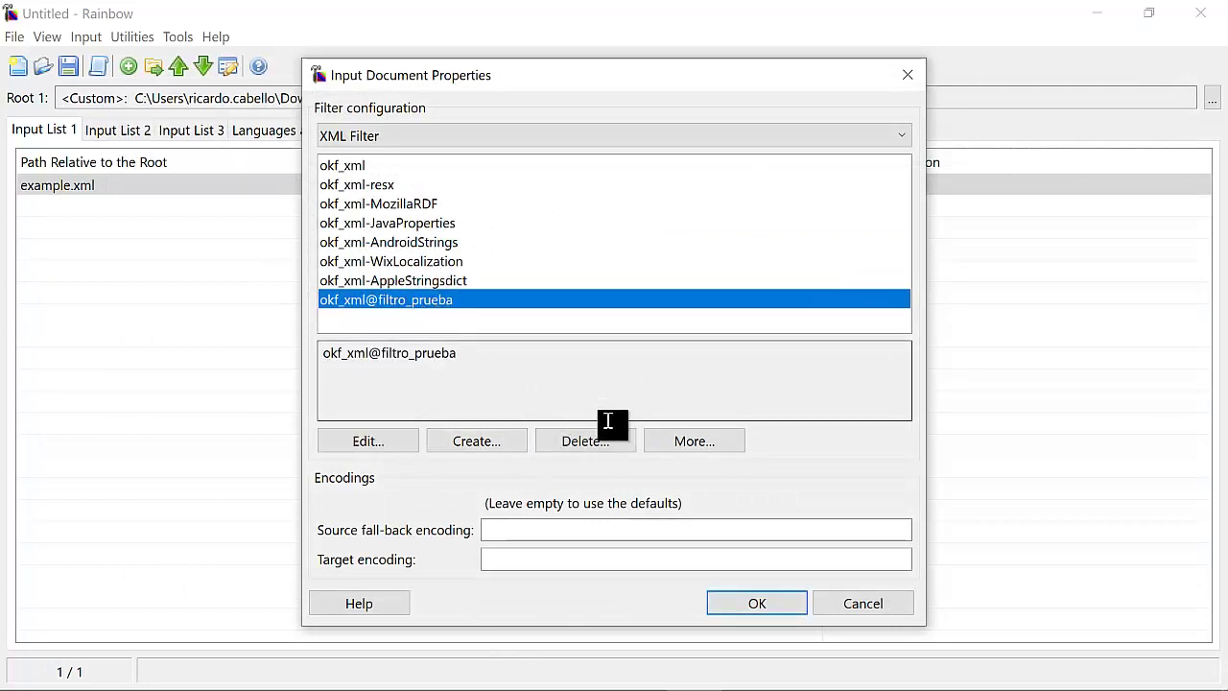
{"action": "left_click", "coordinate": [775, 605]}
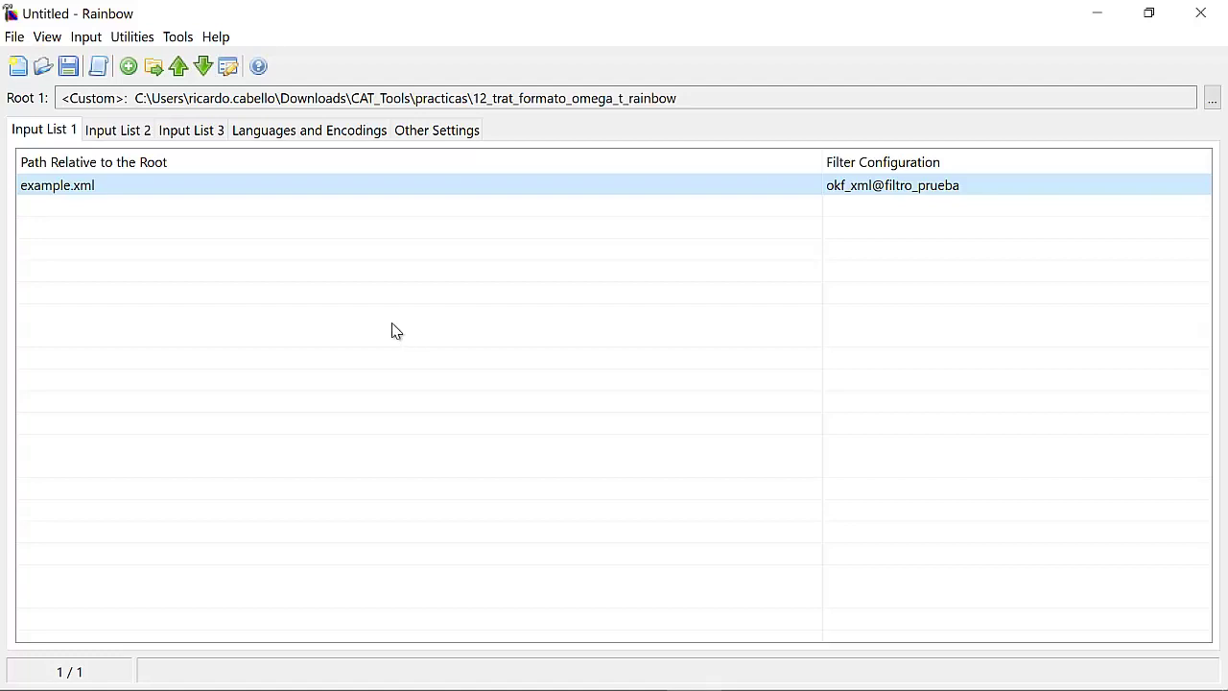
Open Translation Kit Creation and set the output root directory to Downloads\CAT_Tools\practicas\12_trat_formato_omega_t_rainbow.
{"action": "left_click", "coordinate": [131, 38]}
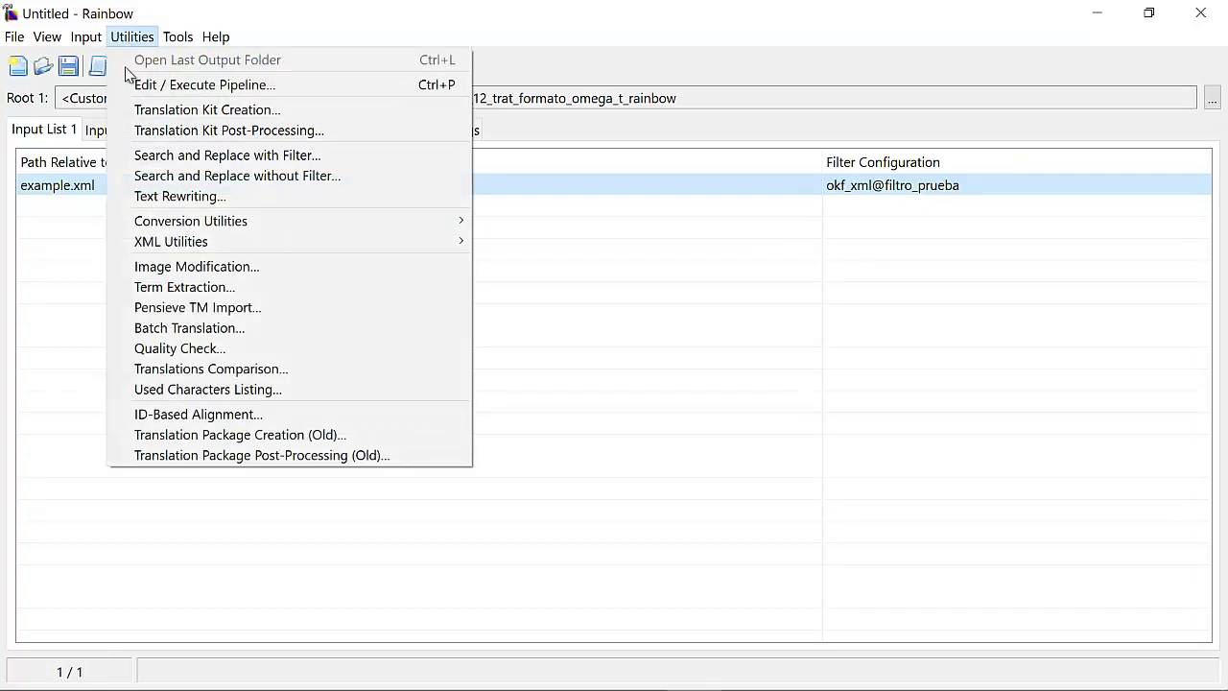
{"action": "left_click", "coordinate": [205, 117]}
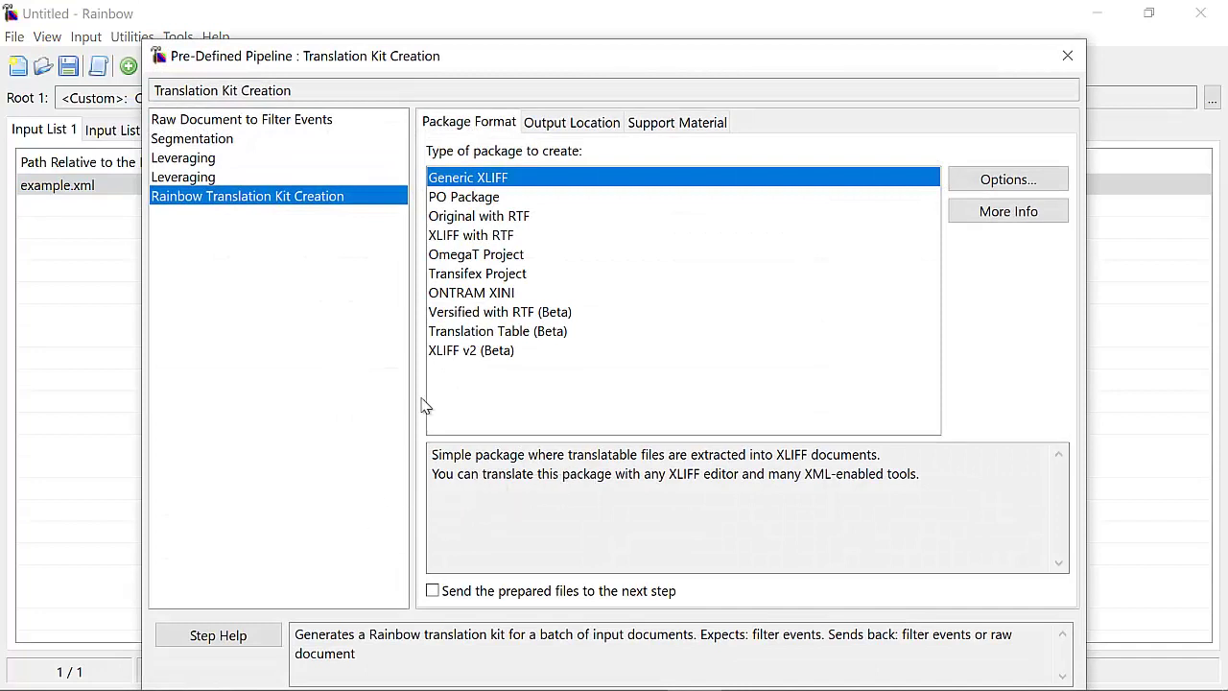
{"action": "left_click", "coordinate": [562, 125]}
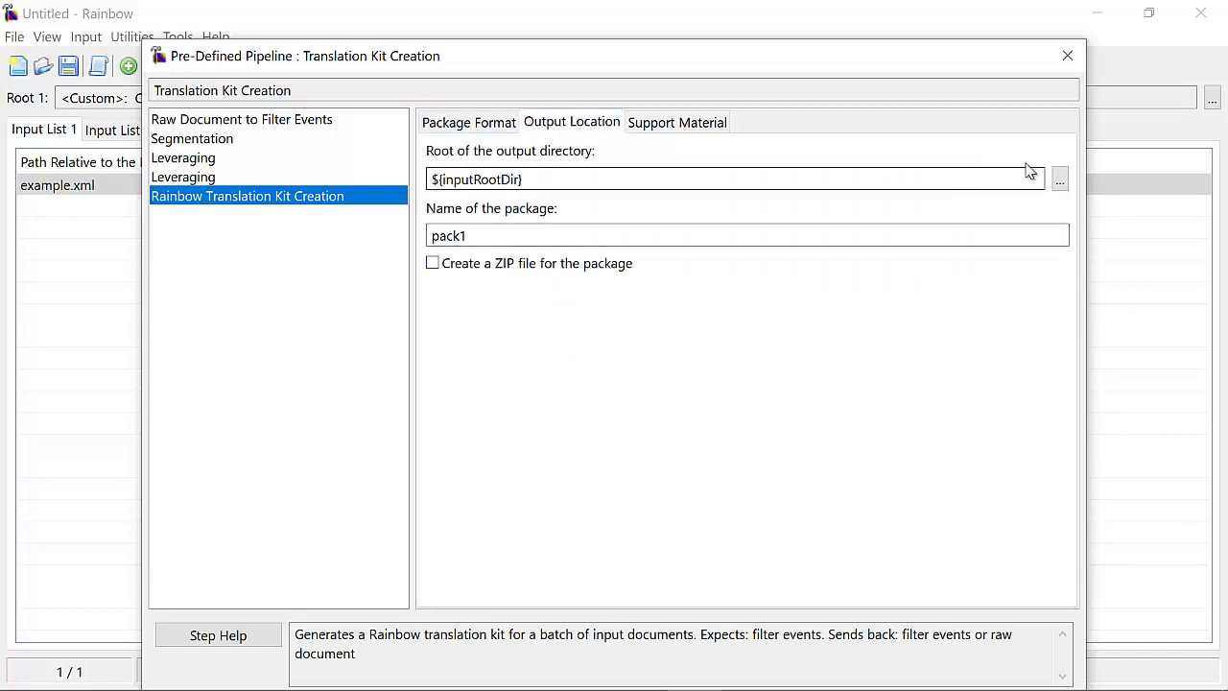
{"action": "left_click", "coordinate": [1060, 180]}
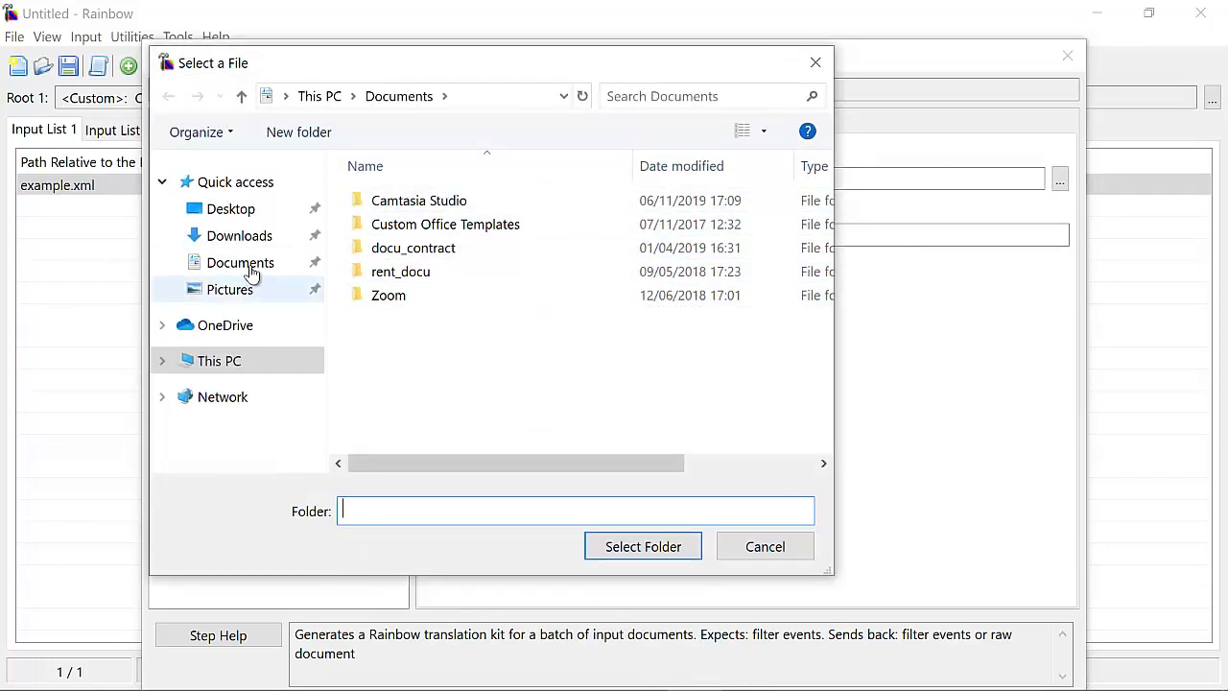
{"action": "left_click", "coordinate": [247, 240]}
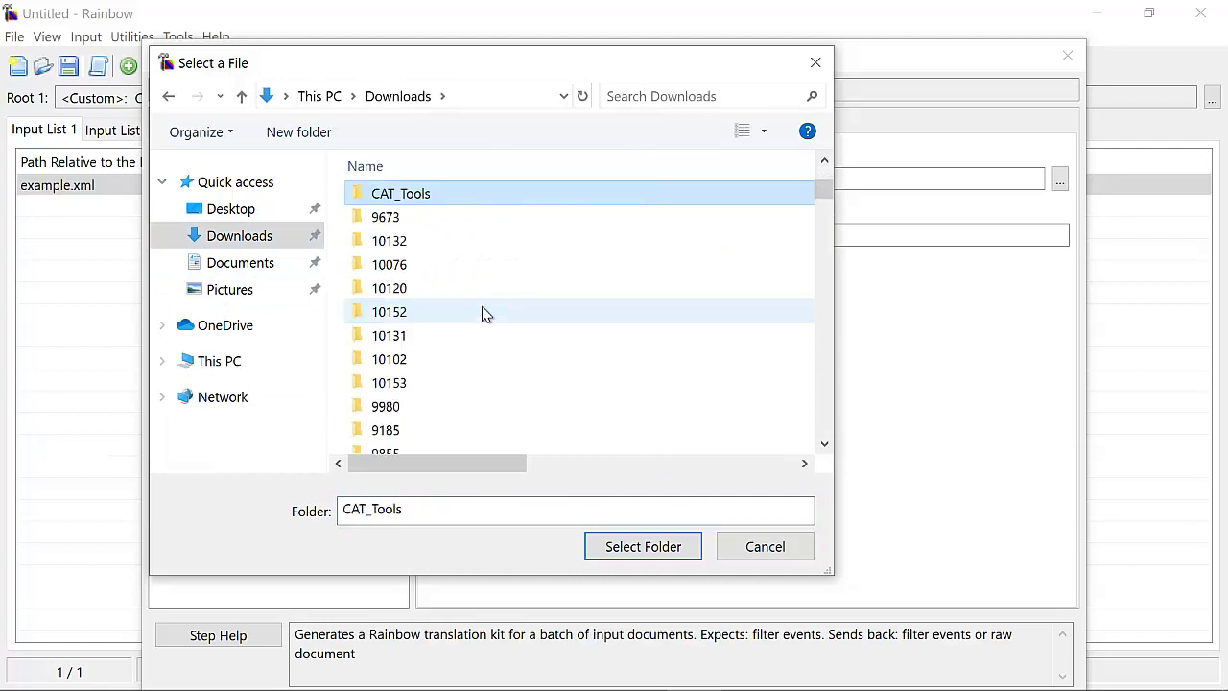
{"action": "double_click", "coordinate": [426, 197]}
{"action": "left_click", "coordinate": [438, 245]}
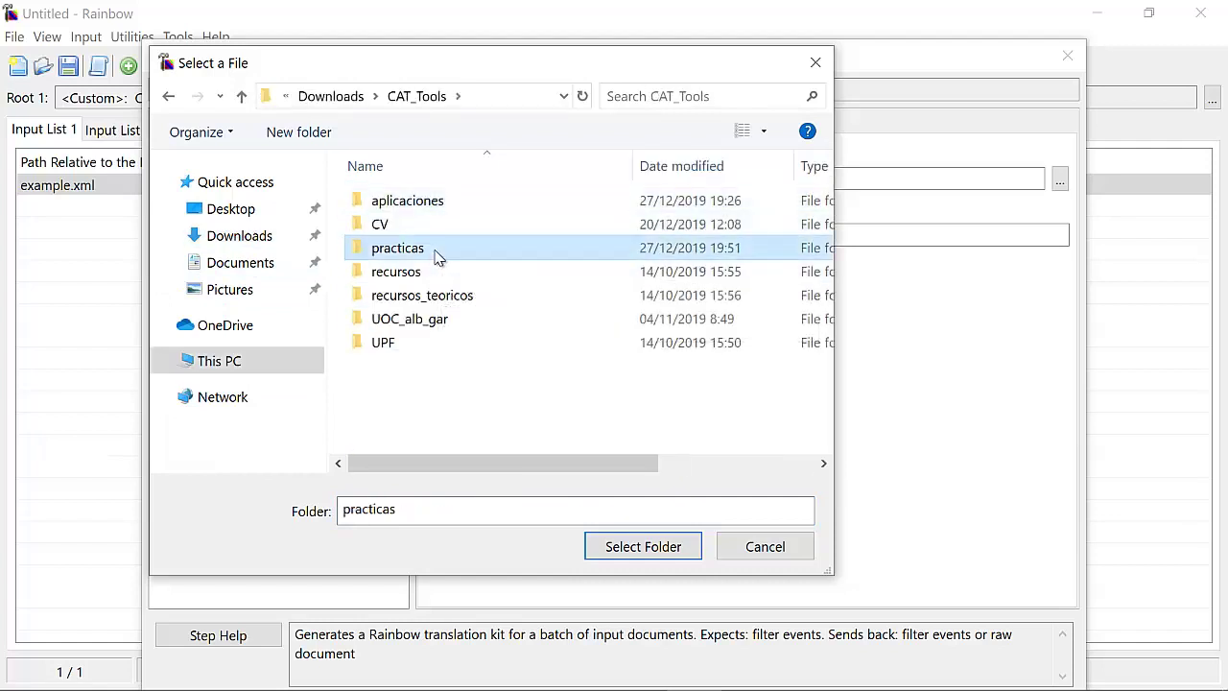
{"action": "double_click", "coordinate": [441, 246]}
{"action": "left_click", "coordinate": [481, 390]}
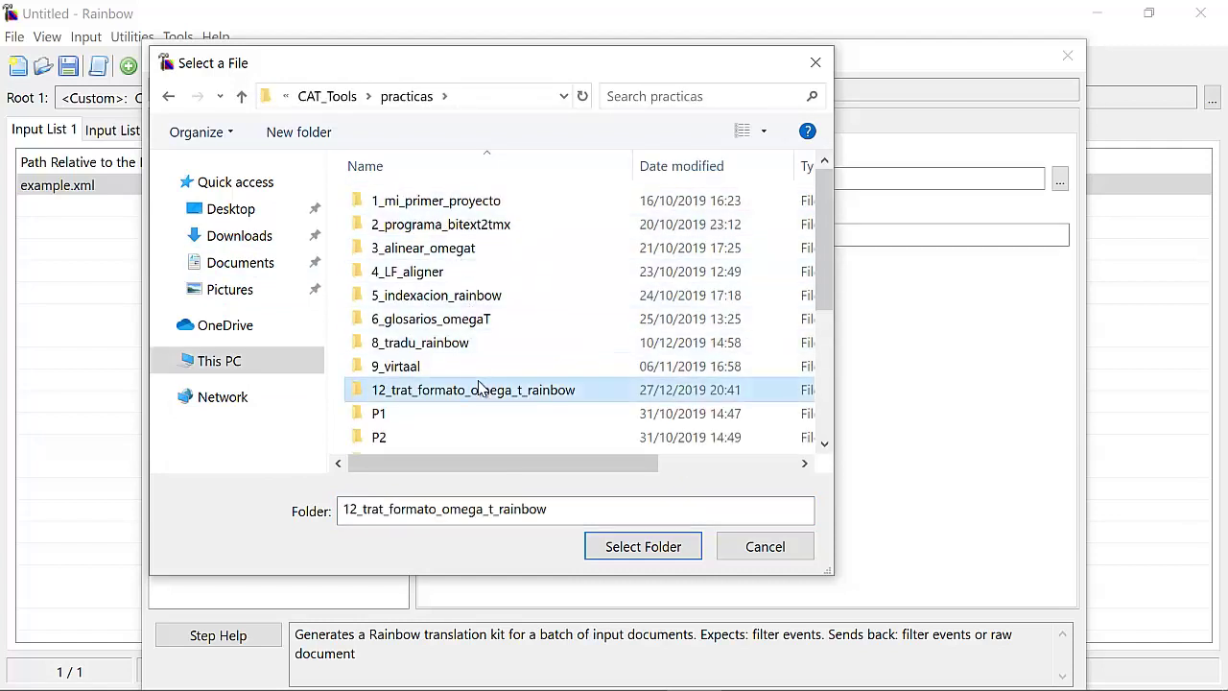
{"action": "double_click", "coordinate": [481, 389]}
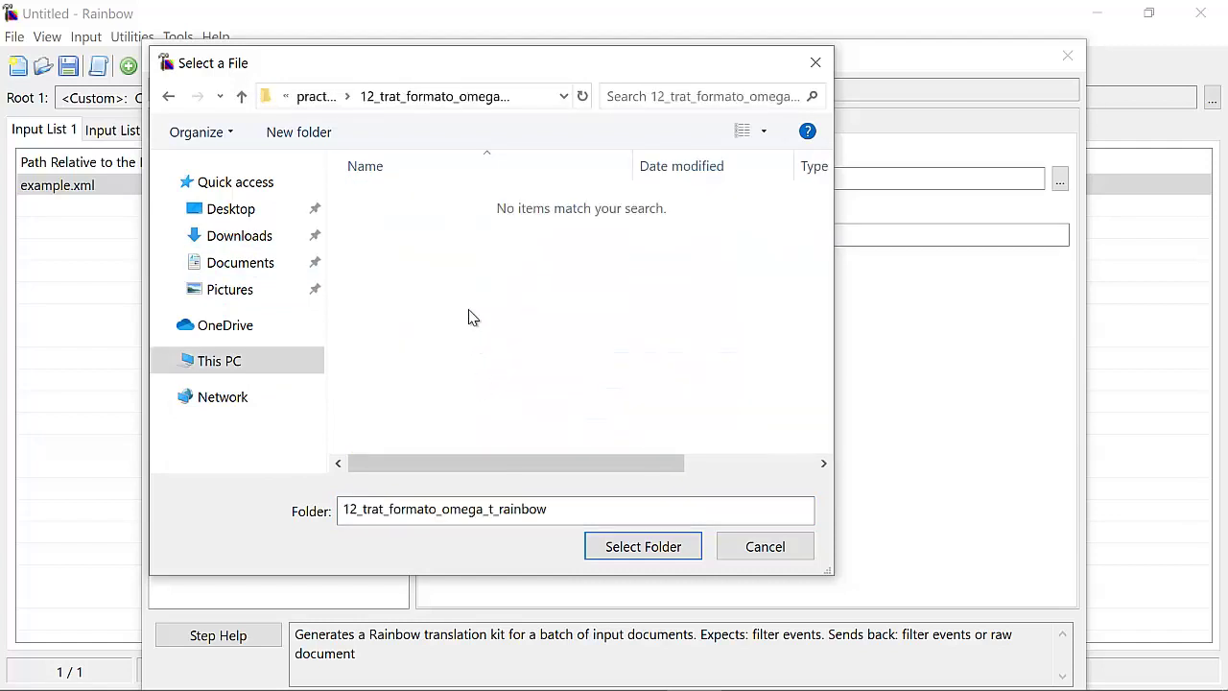
{"action": "left_click", "coordinate": [641, 547]}
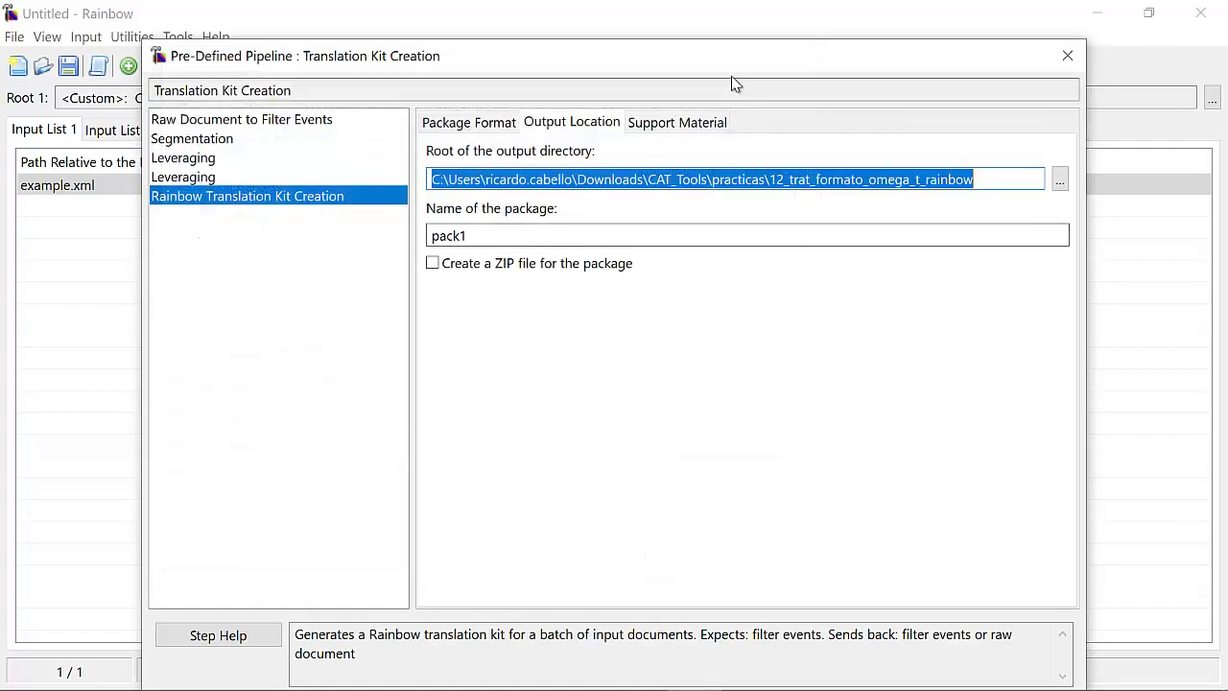
Execute the translation kit creation and open the generated pack1 folder in File Explorer.
{"action": "left_click_drag", "start_coordinate": [734, 52], "coordinate": [759, 6]}
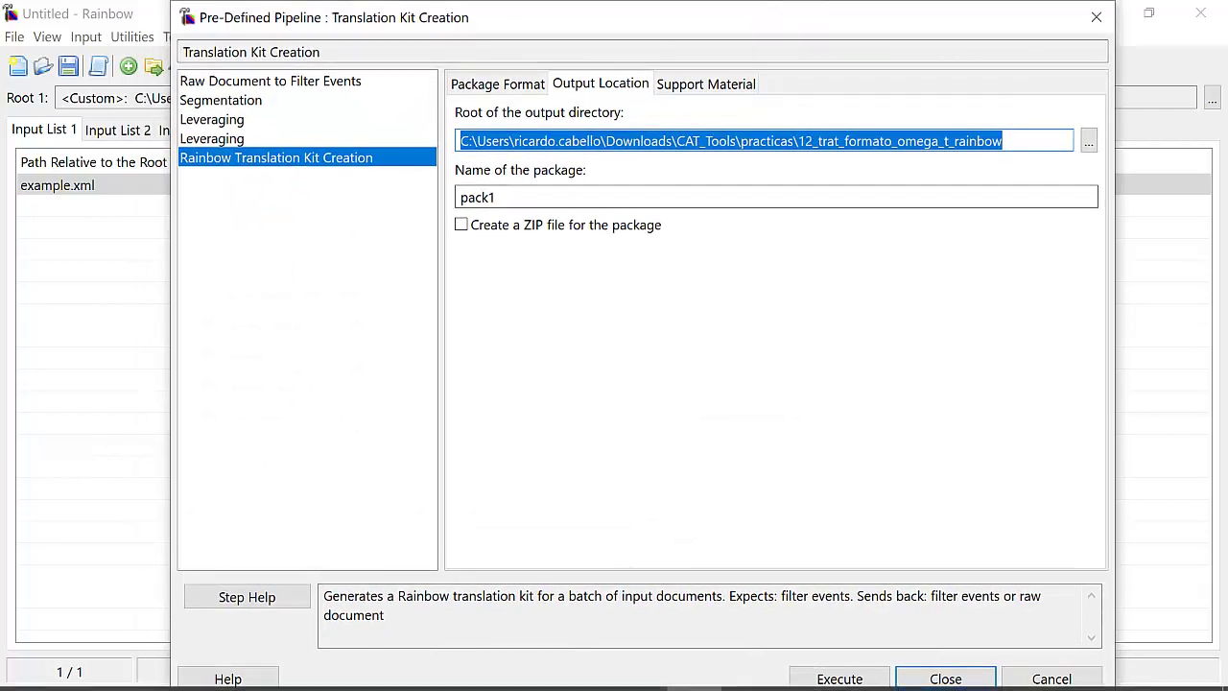
{"action": "left_click", "coordinate": [839, 677]}
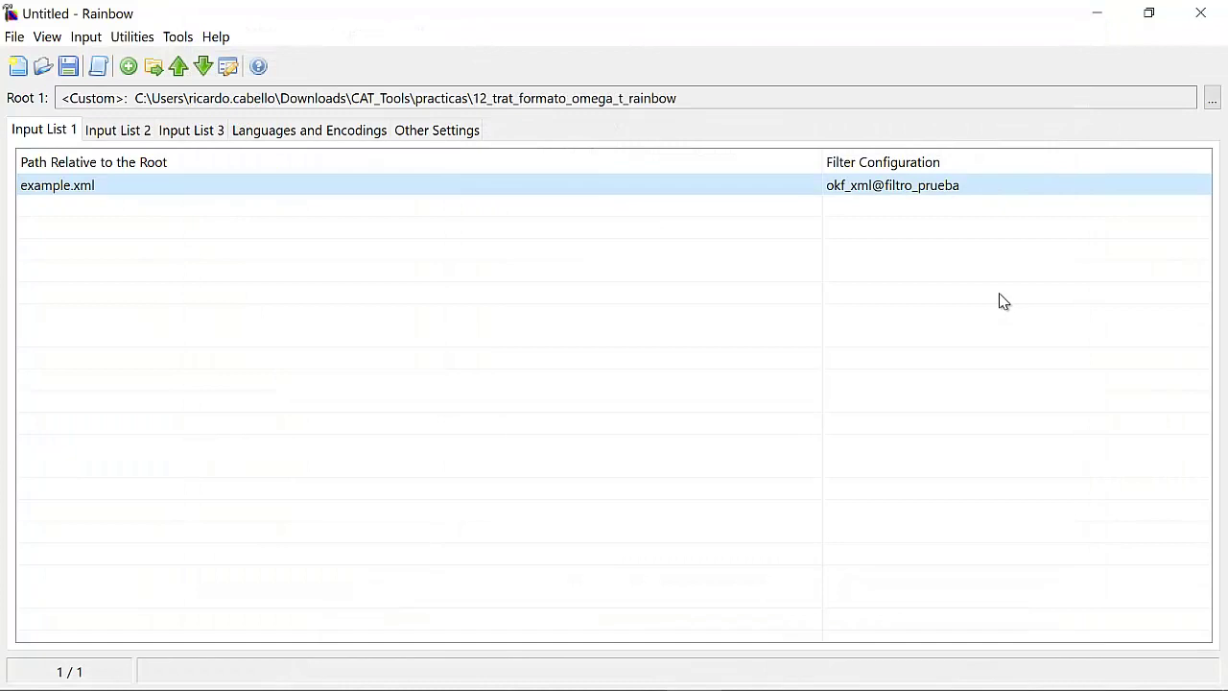
{"action": "left_click", "coordinate": [1148, 13]}
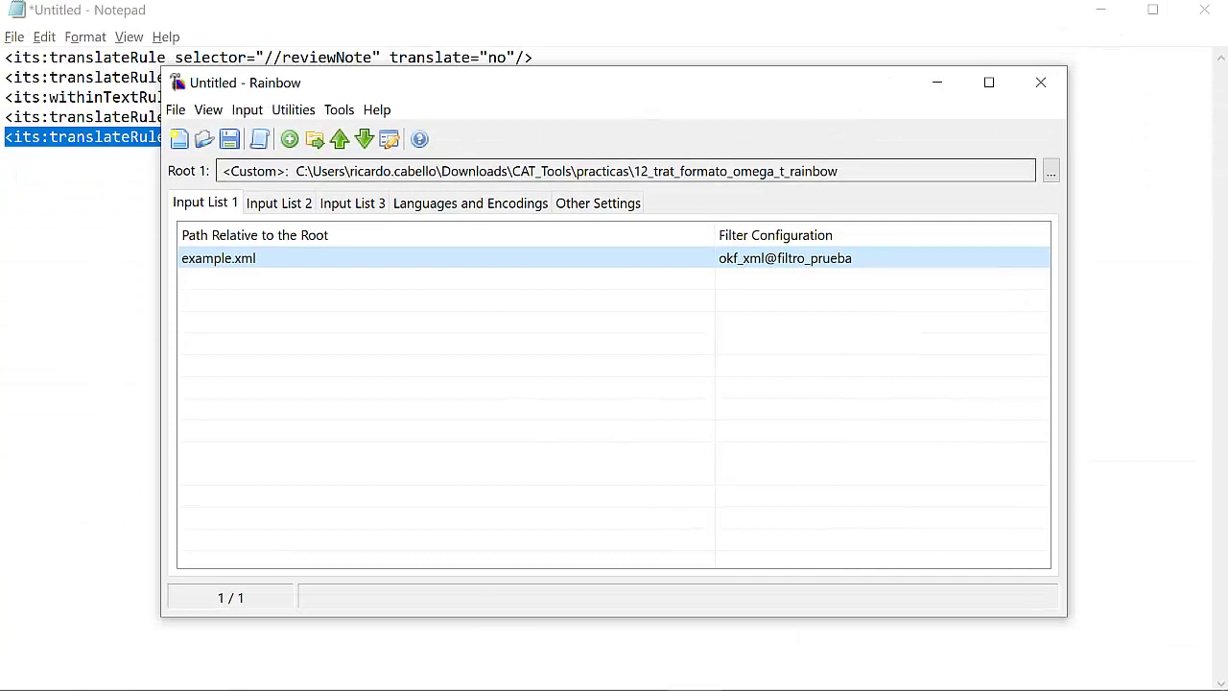
{"action": "left_click", "coordinate": [149, 676]}
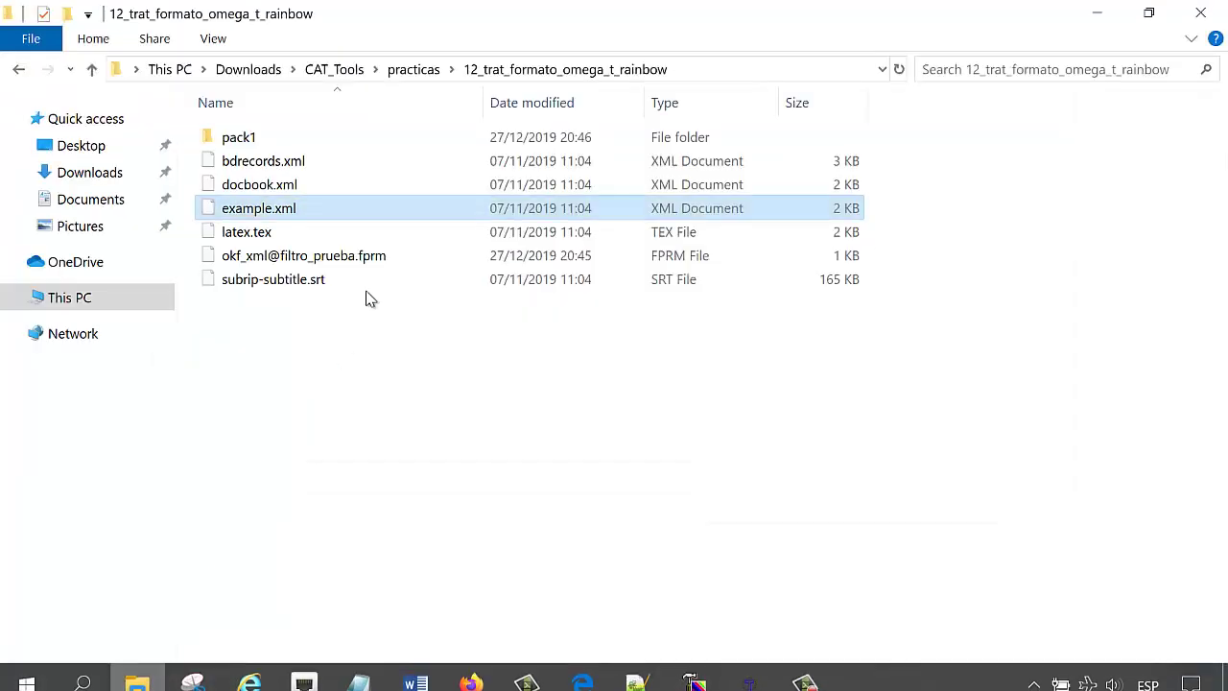
{"action": "double_click", "coordinate": [303, 146]}
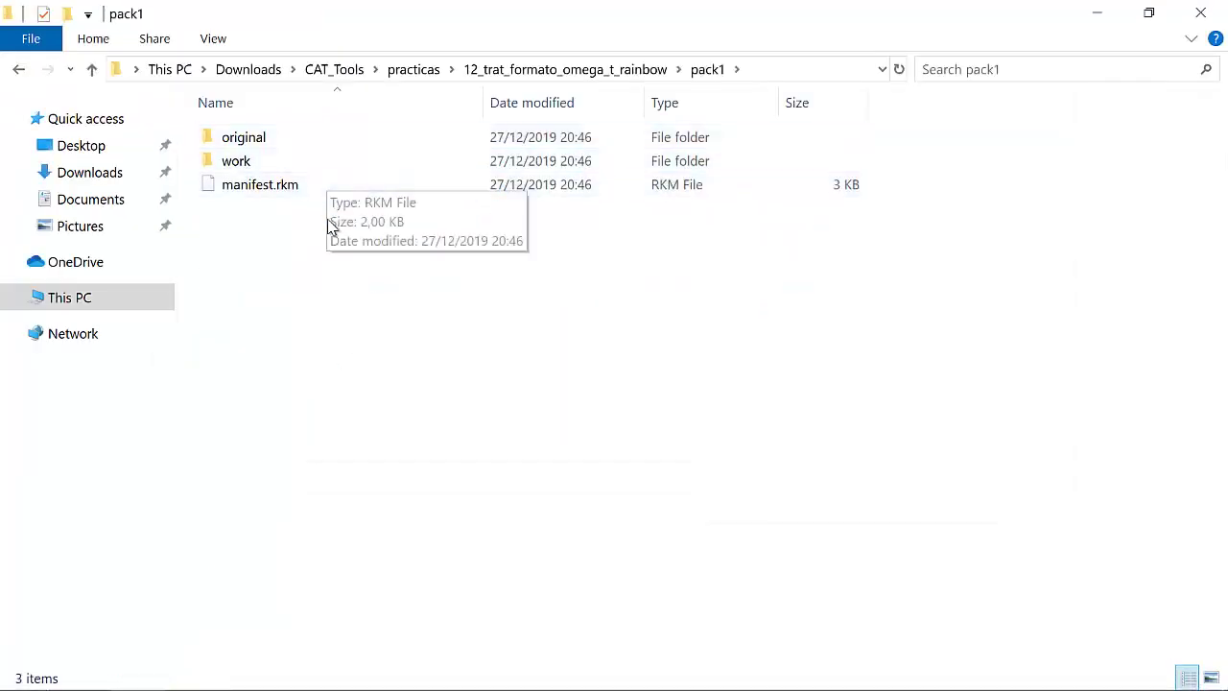
Check the pack's original folder, and open example.xml.xlf from the work folder in Notepad++.
{"action": "double_click", "coordinate": [287, 142]}
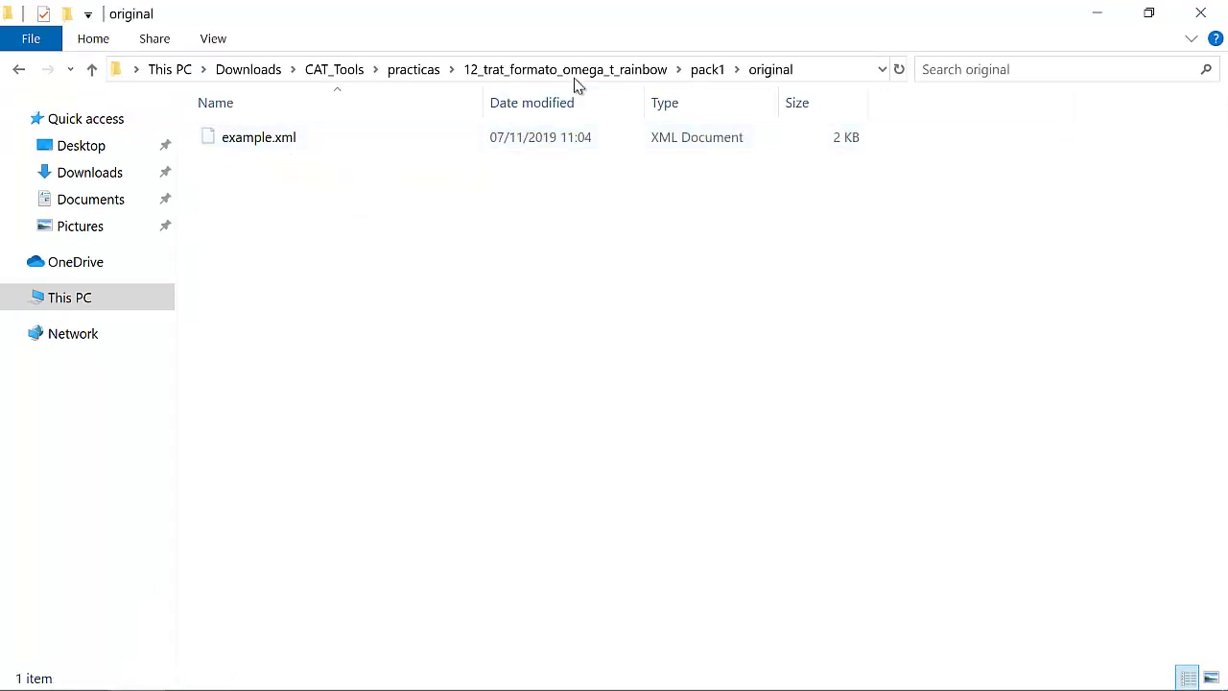
{"action": "left_click", "coordinate": [707, 69]}
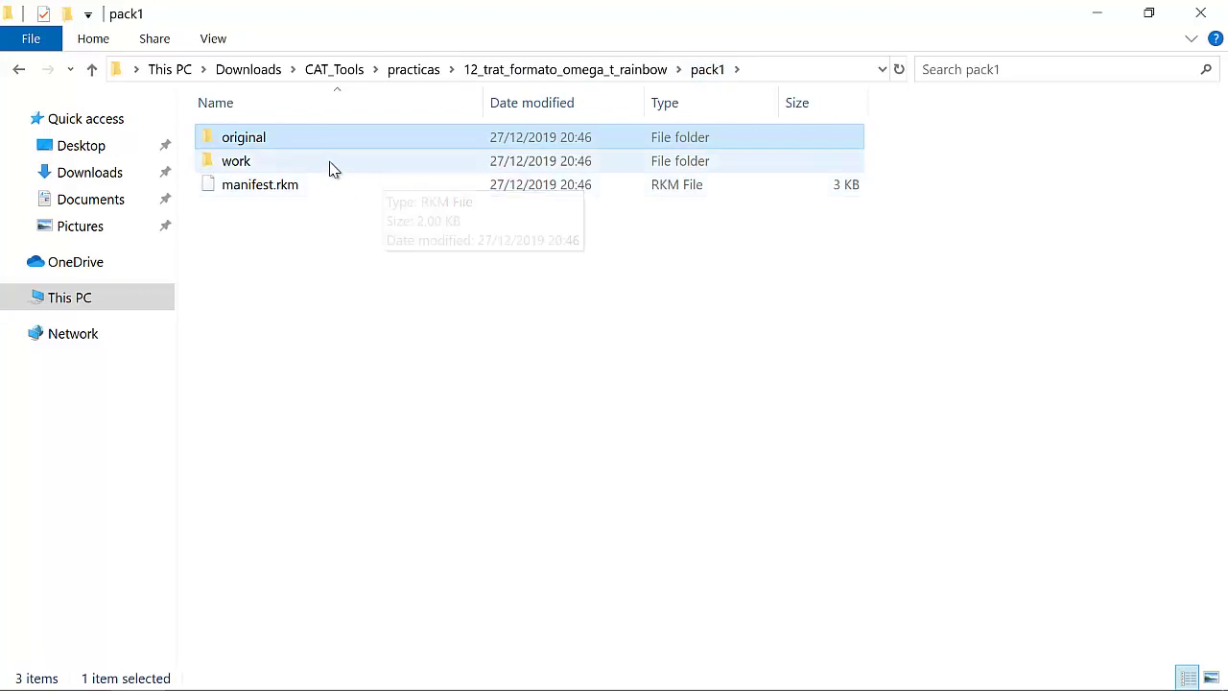
{"action": "double_click", "coordinate": [330, 163]}
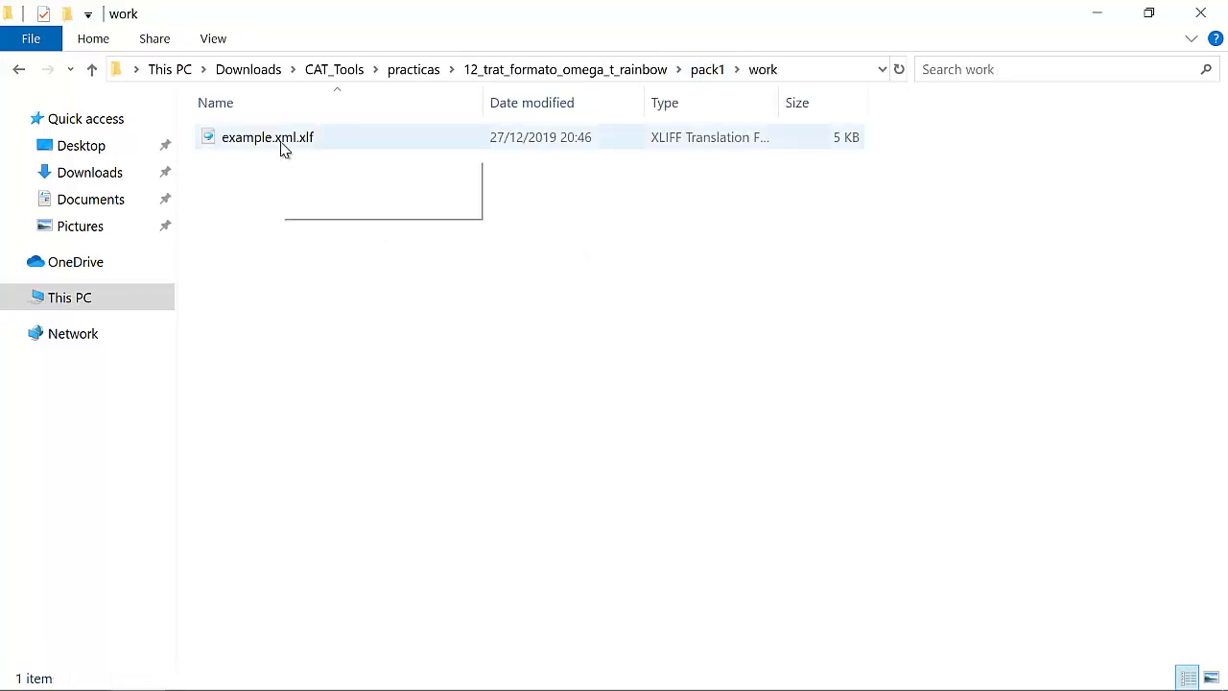
{"action": "right_click", "coordinate": [283, 144]}
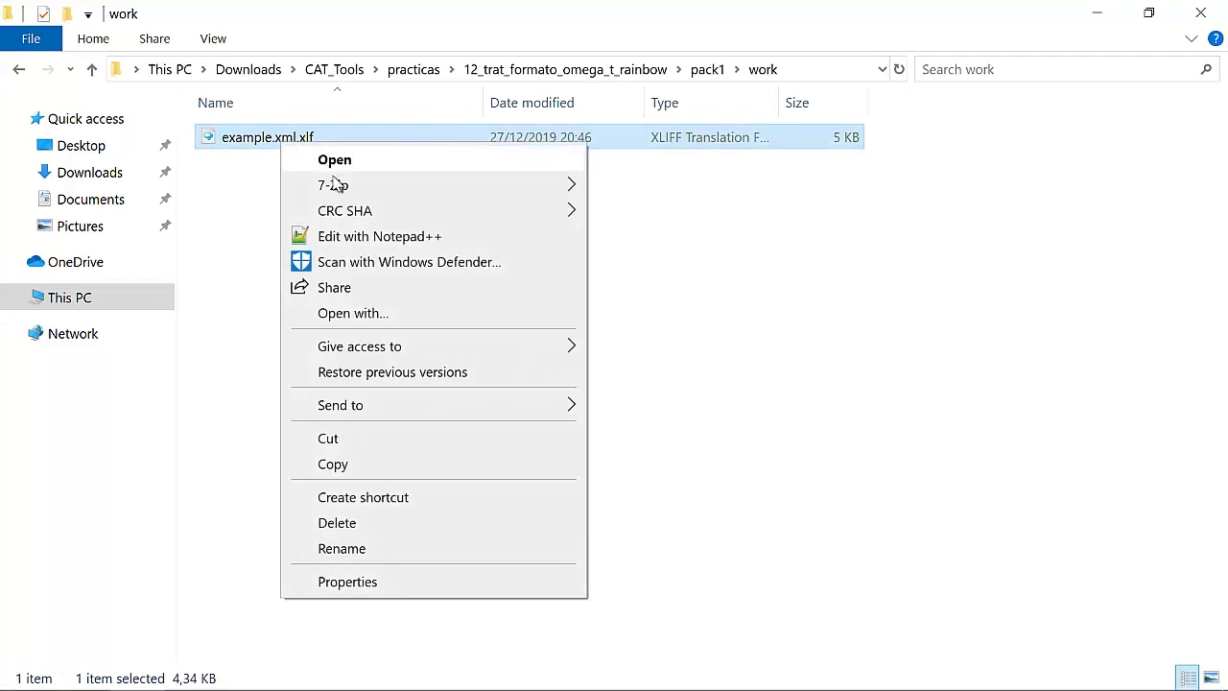
{"action": "left_click", "coordinate": [395, 238]}
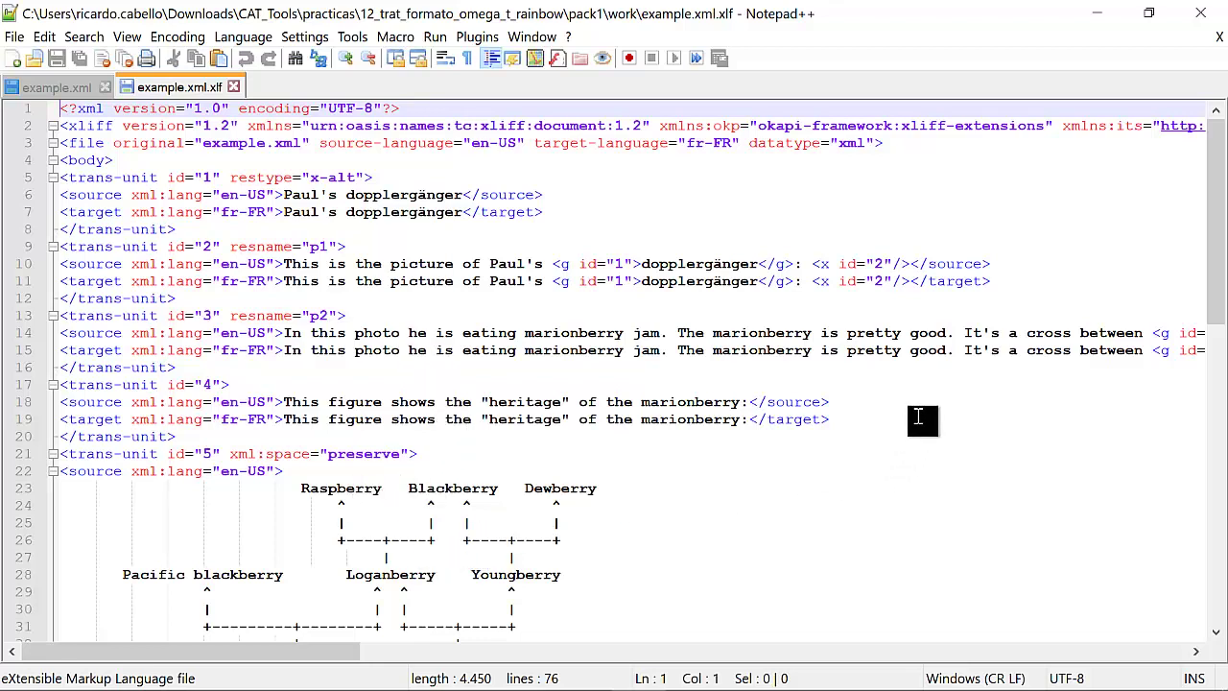
Examine the source and target language codes of trans-unit 3 in example.xml.xlf.
{"action": "left_click_drag", "start_coordinate": [220, 332], "coordinate": [267, 352]}
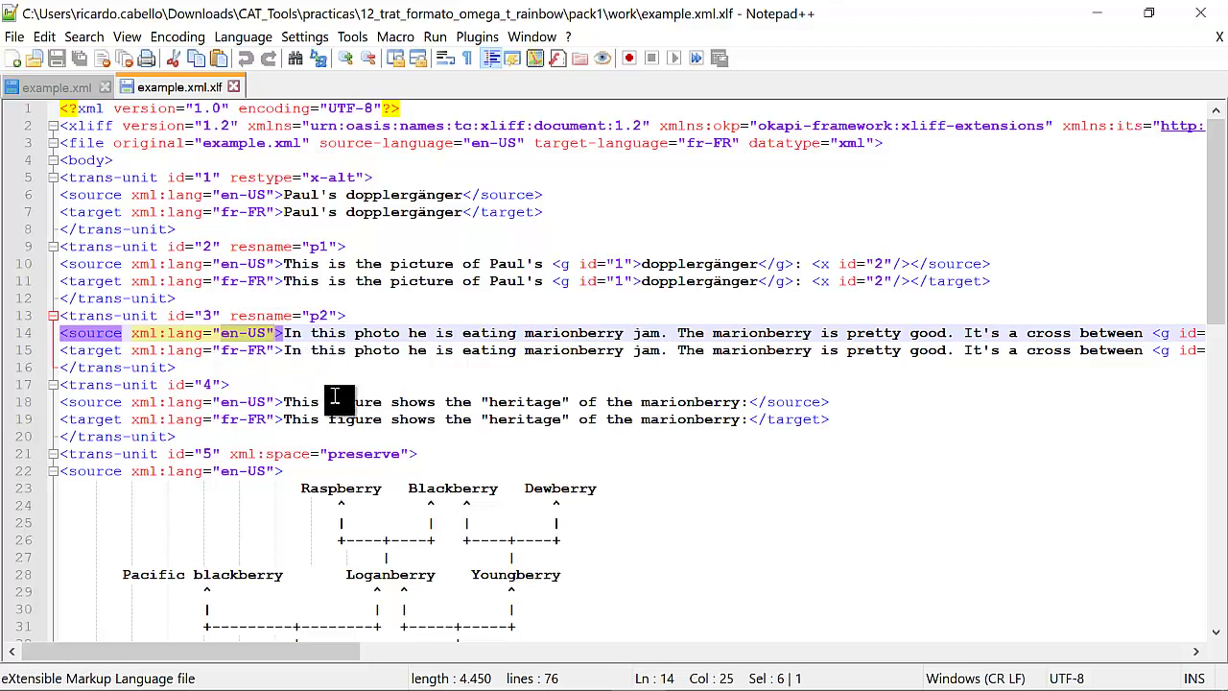
{"action": "left_click", "coordinate": [223, 351]}
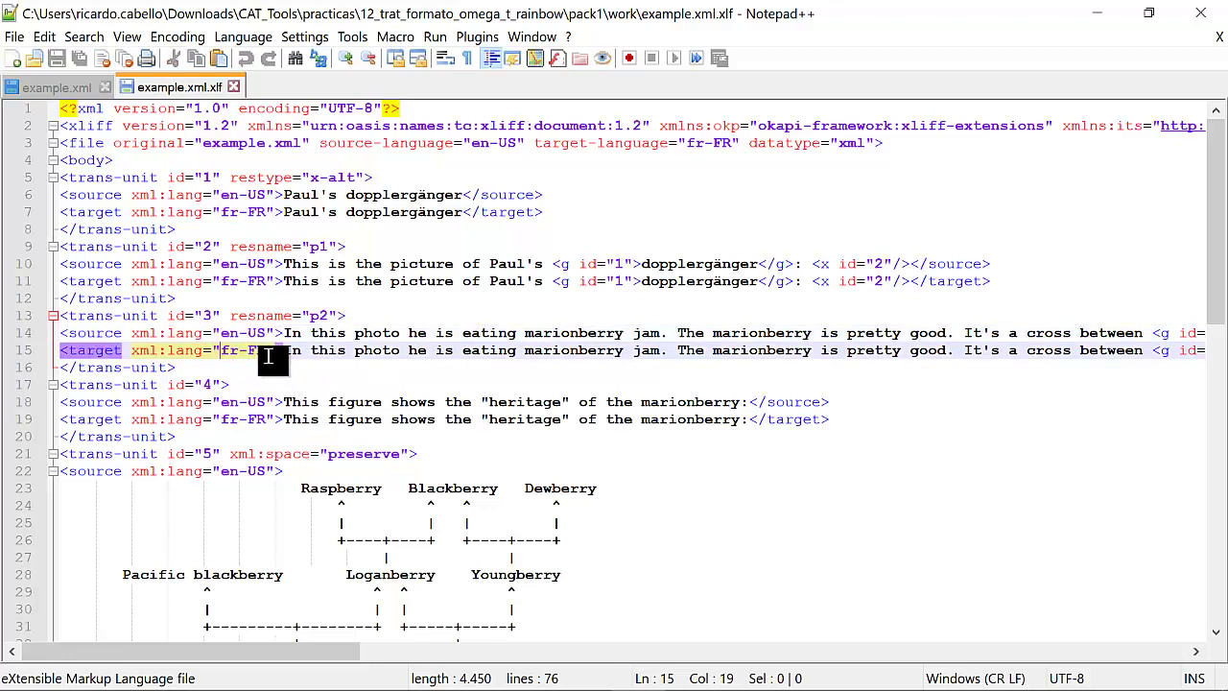